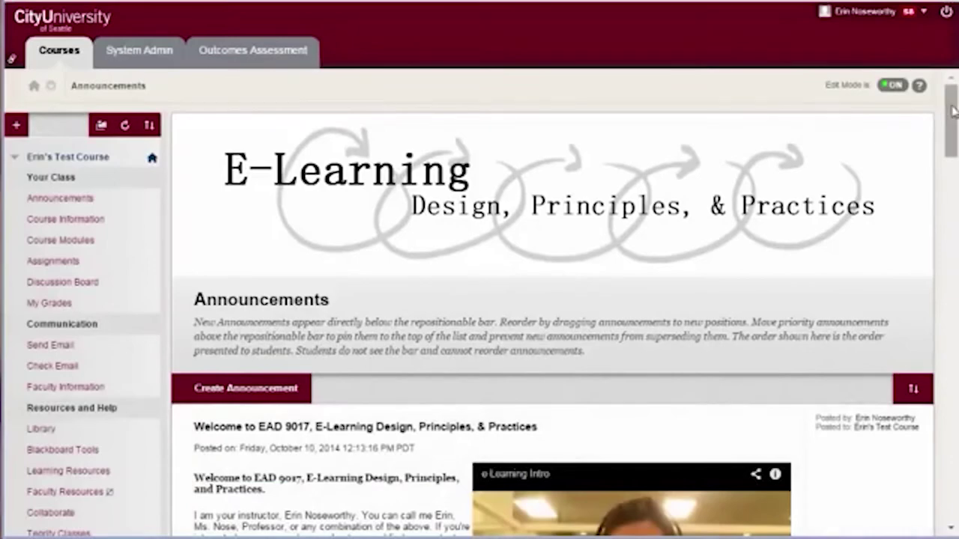
- Open the Full Grade Center from the course's Control Panel
{"action": "left_click_drag", "start_coordinate": [952, 111], "coordinate": [953, 170]}
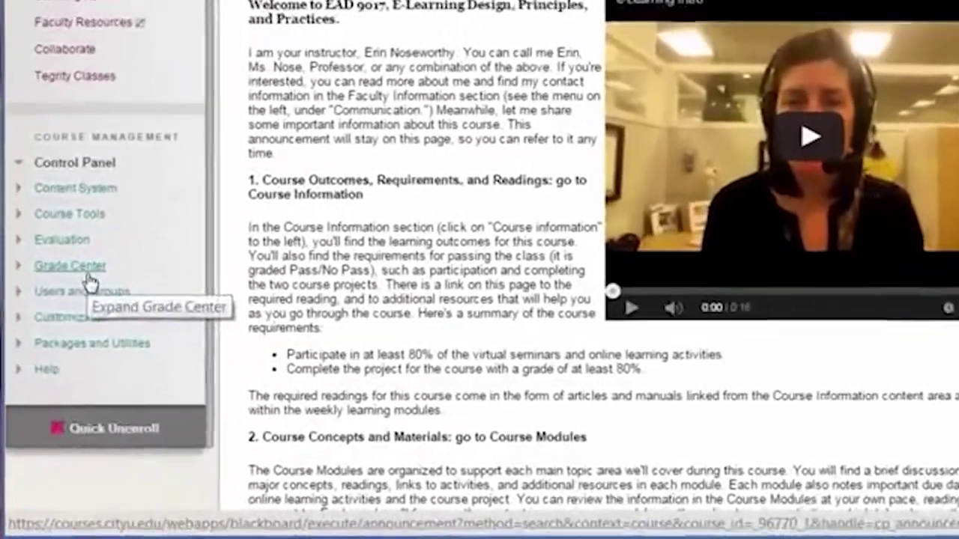
{"action": "left_click", "coordinate": [68, 327]}
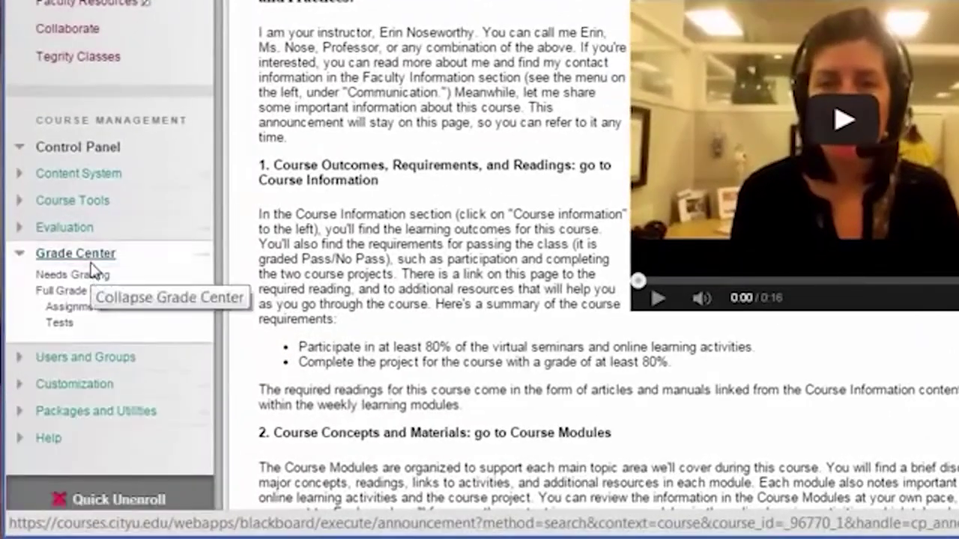
{"action": "left_click", "coordinate": [105, 294]}
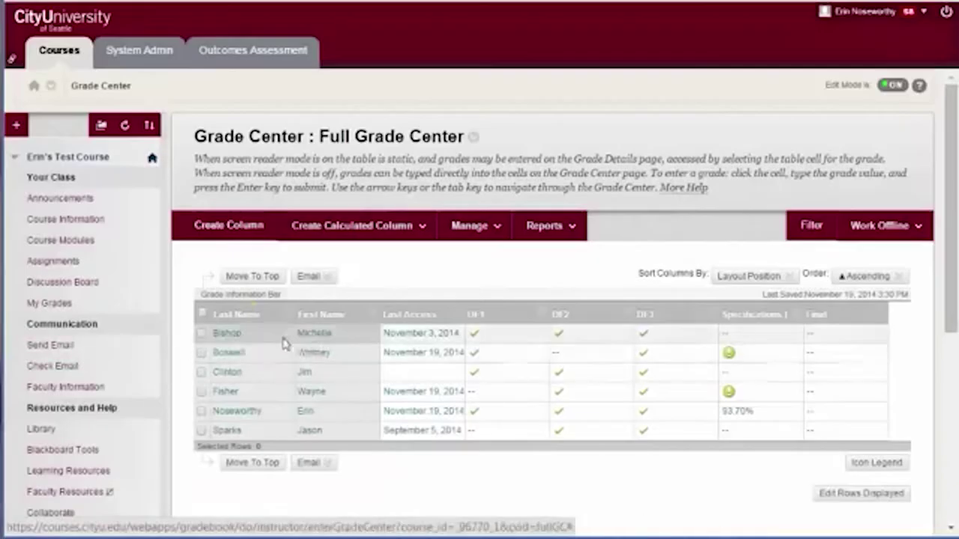
- Open the last listed 11/19/14 attempt for the first student with an ungraded submission in the Specifications column
{"action": "left_click", "coordinate": [795, 353]}
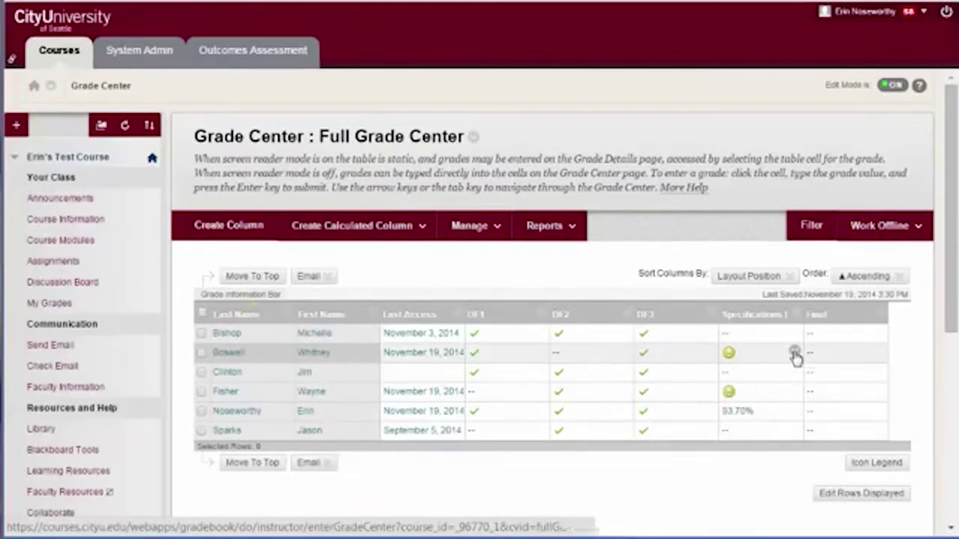
{"action": "left_click", "coordinate": [795, 354]}
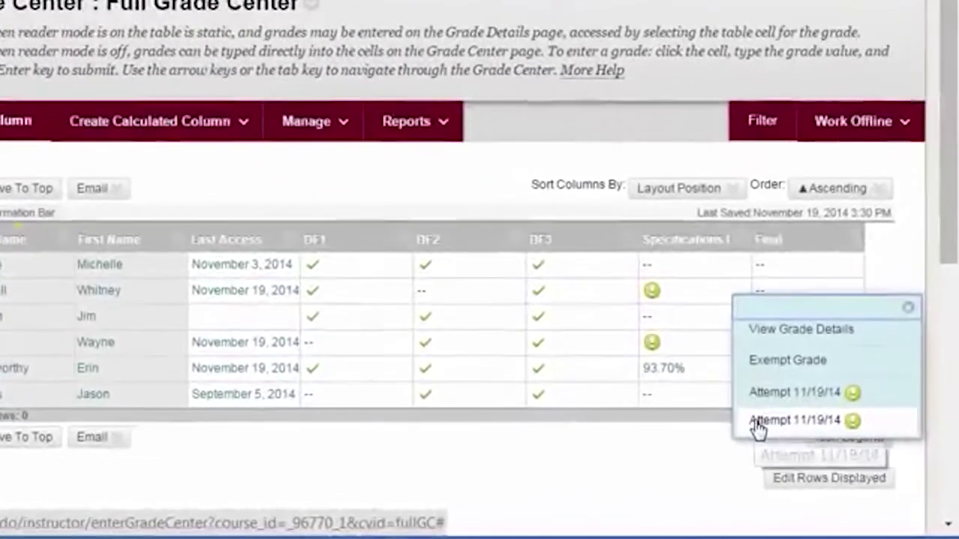
{"action": "left_click", "coordinate": [775, 433]}
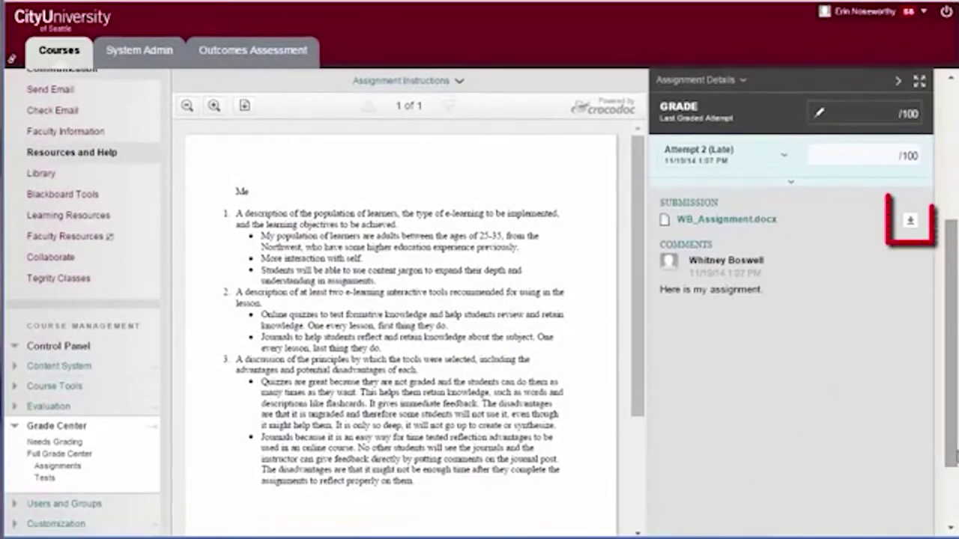
- Download the submitted WB_Assignment.docx and open it in Word
{"action": "left_click", "coordinate": [910, 226]}
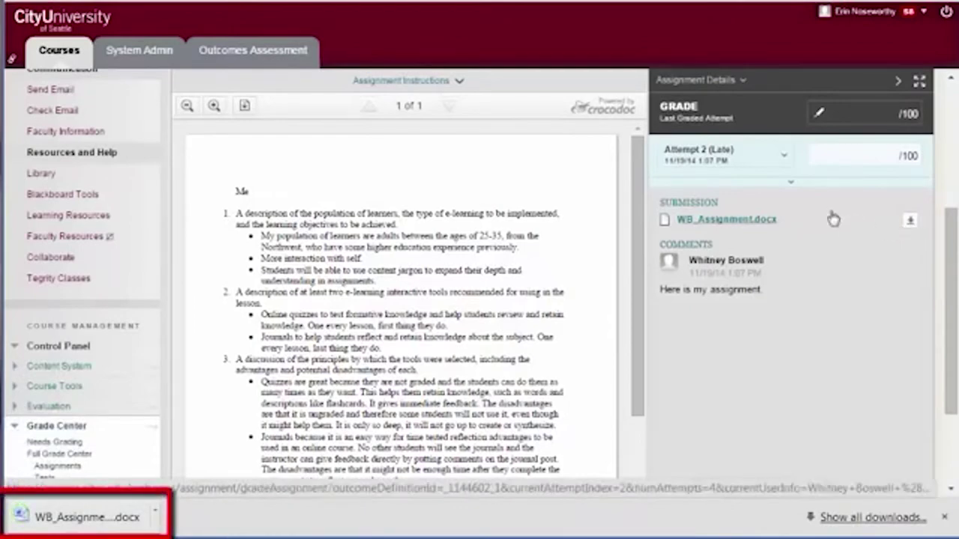
{"action": "left_click", "coordinate": [68, 514]}
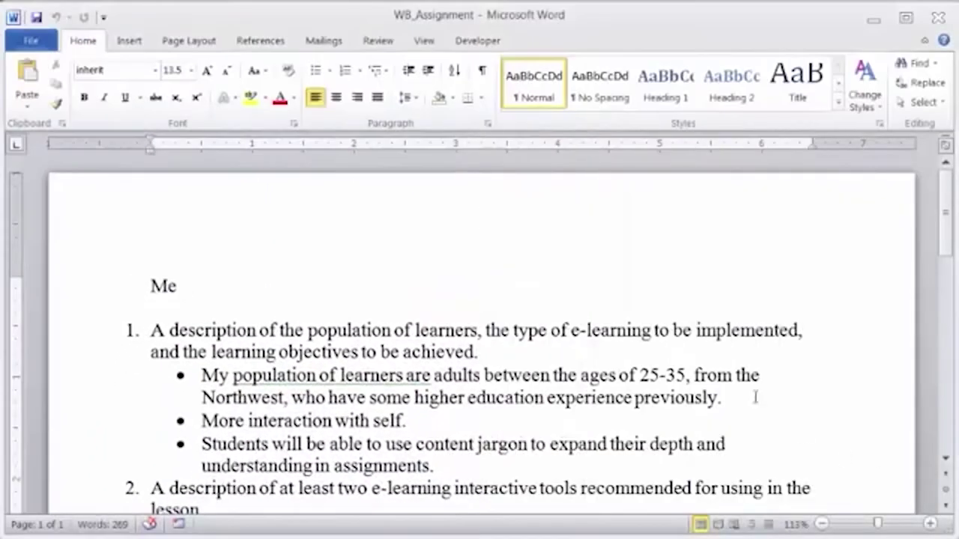
- Turn on Track Changes for the student's assignment document
{"action": "left_click", "coordinate": [375, 42]}
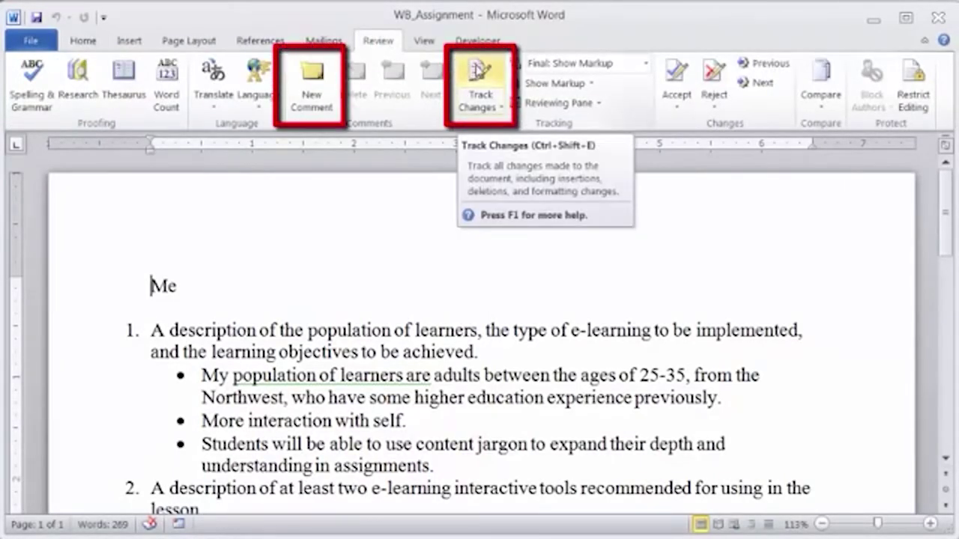
{"action": "left_click", "coordinate": [477, 71]}
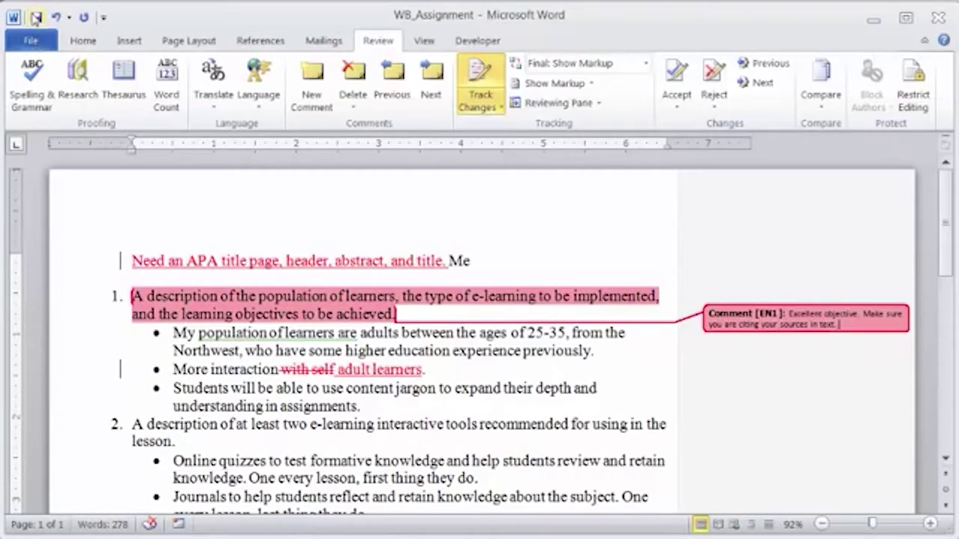
- Save the marked-up document as a separate Word file named WB_Assignment_ProfComments
{"action": "left_click", "coordinate": [34, 42]}
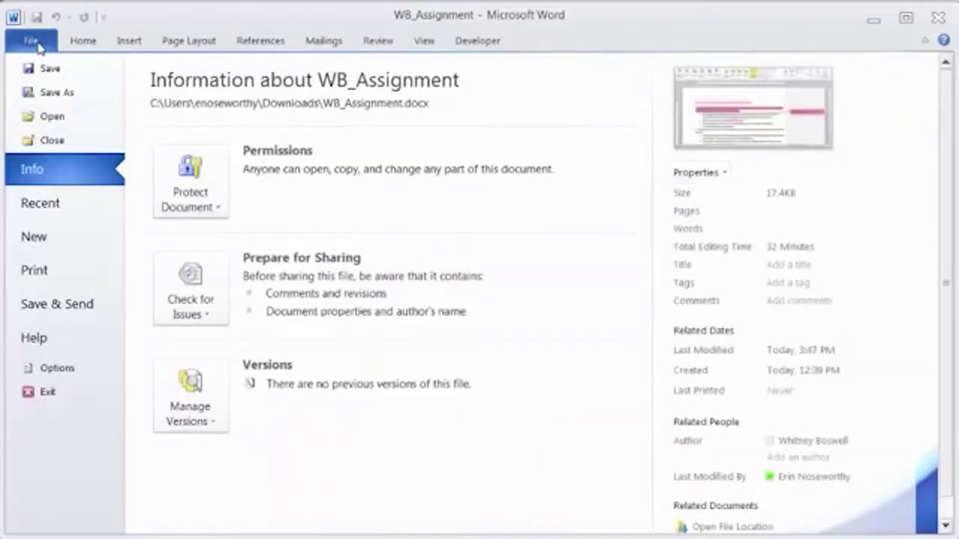
{"action": "left_click", "coordinate": [46, 95]}
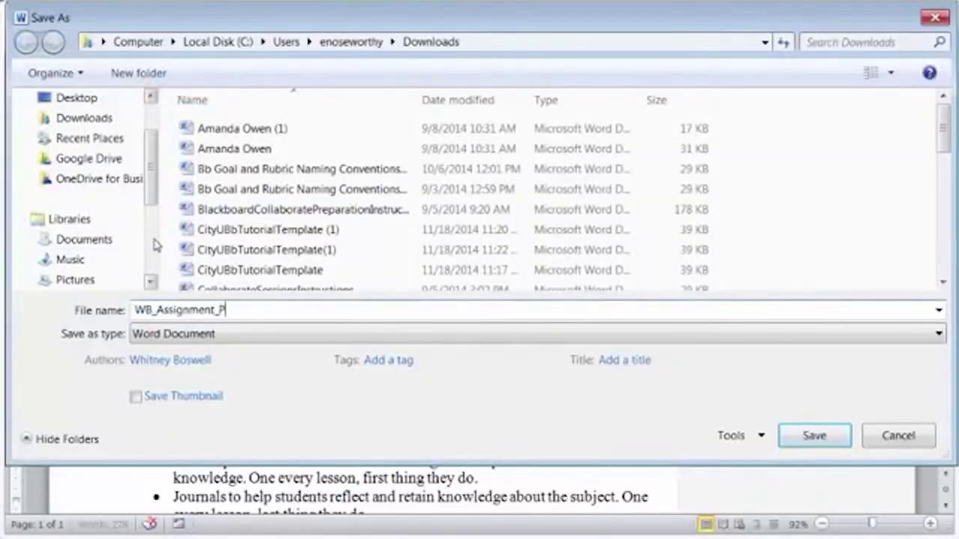
{"action": "type", "text": "_Prof"}
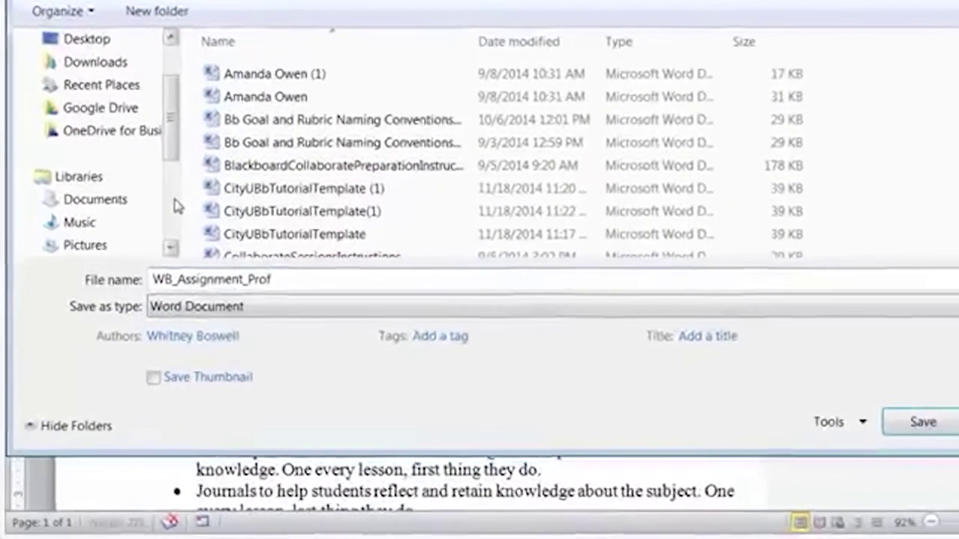
{"action": "type", "text": "Comments"}
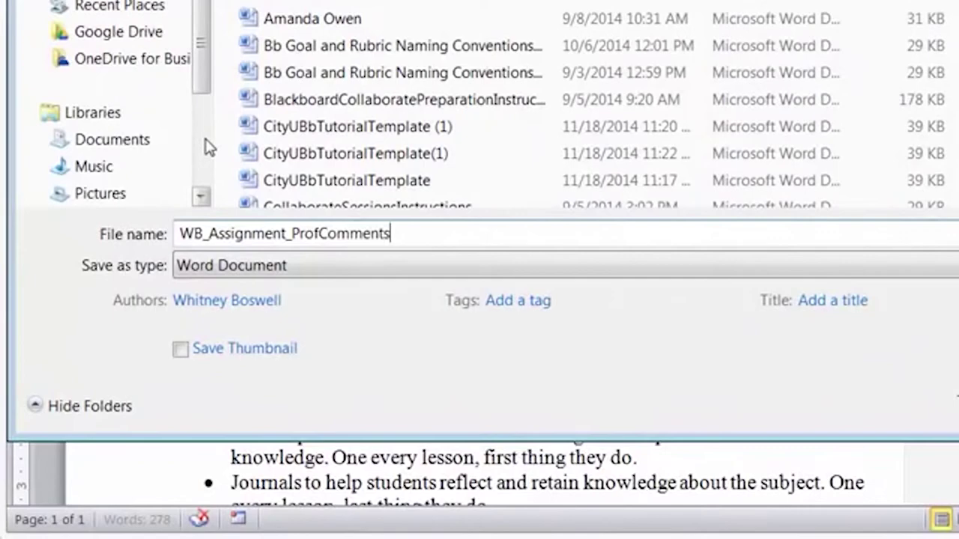
{"action": "left_click", "coordinate": [93, 2]}
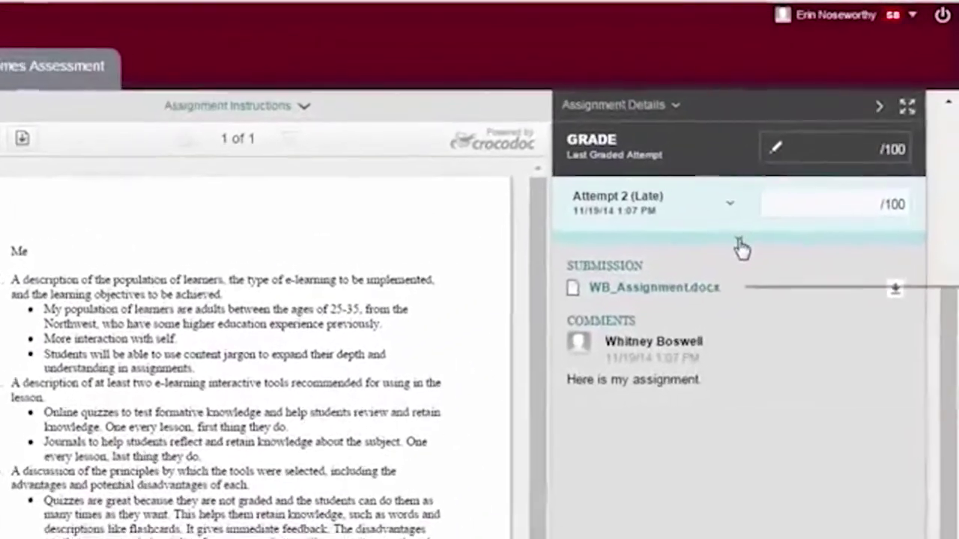
- Back in Blackboard, expand the grading details of Attempt 2 and open the Leadership Development Alignment Project rubric
{"action": "left_click", "coordinate": [792, 169]}
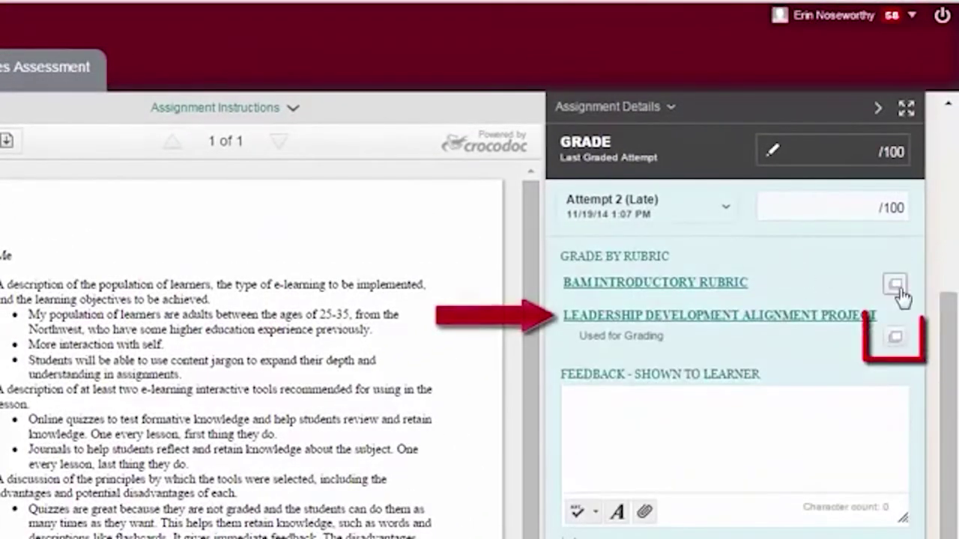
{"action": "left_click", "coordinate": [898, 341]}
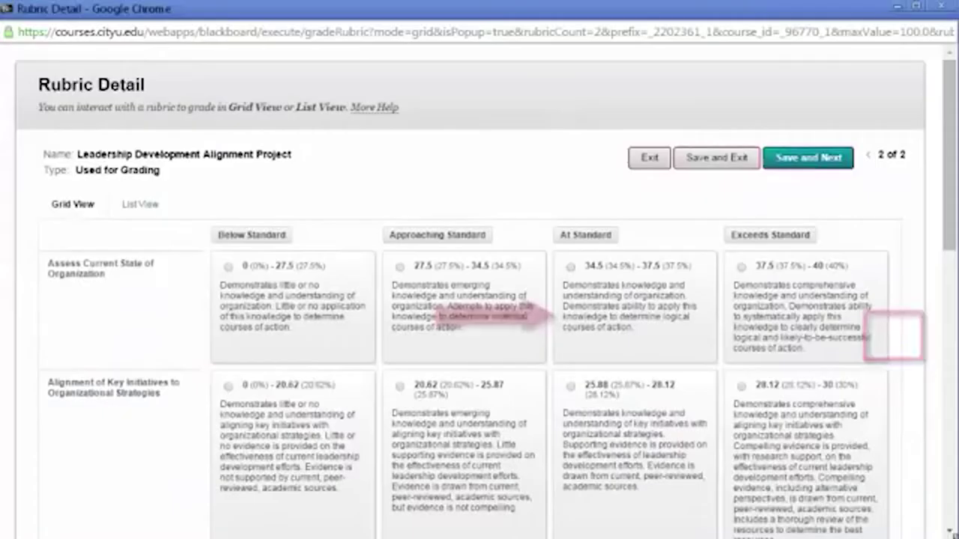
- Rate Assess Current State of Organization as Exceeds Standard with 39.58 points
{"action": "left_click", "coordinate": [860, 337]}
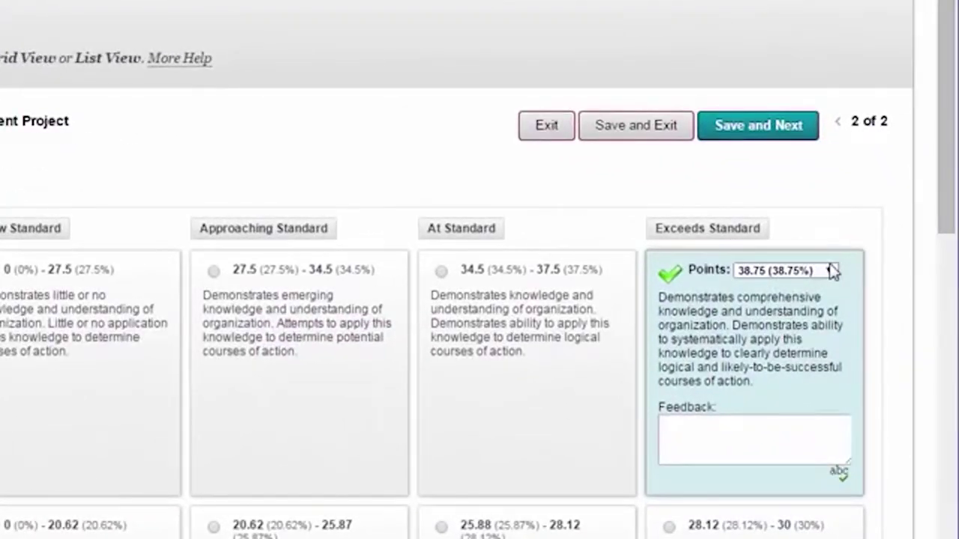
{"action": "left_click", "coordinate": [829, 271]}
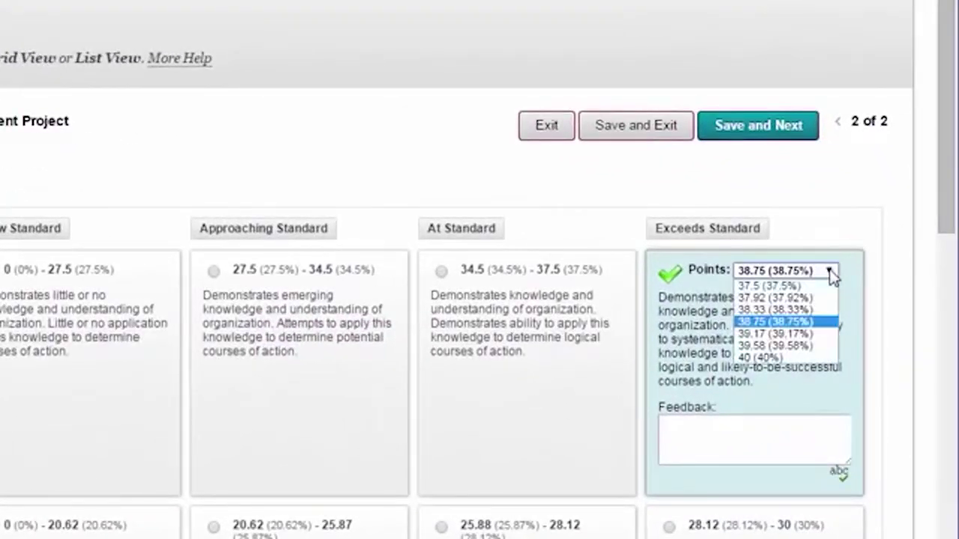
{"action": "left_click", "coordinate": [816, 348]}
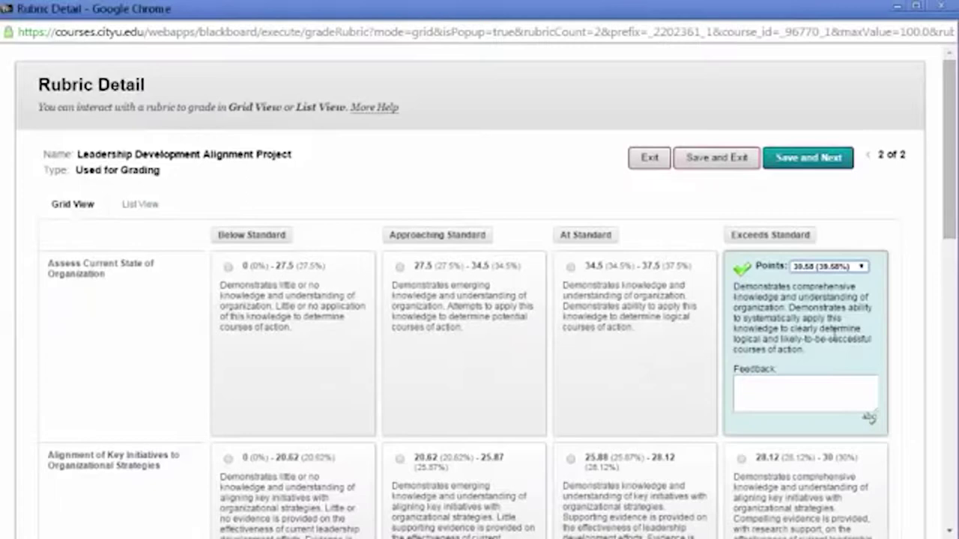
- Enter the feedback "Great analysis. You have a strong understanding of your organization." for the Assess Current State of Organization criterion
{"action": "left_click", "coordinate": [798, 382]}
{"action": "type", "text": "Great analysis. You "}
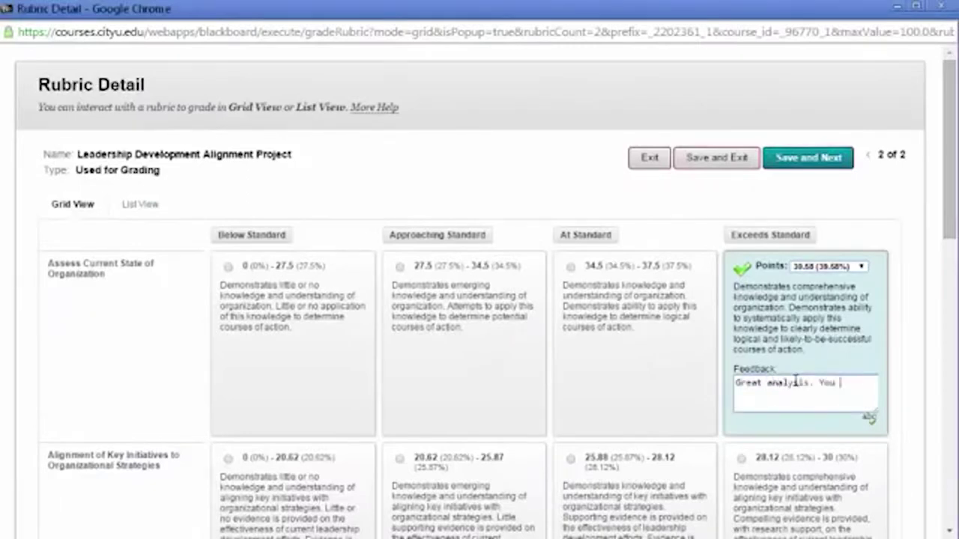
{"action": "type", "text": "have a strong understanding of your "}
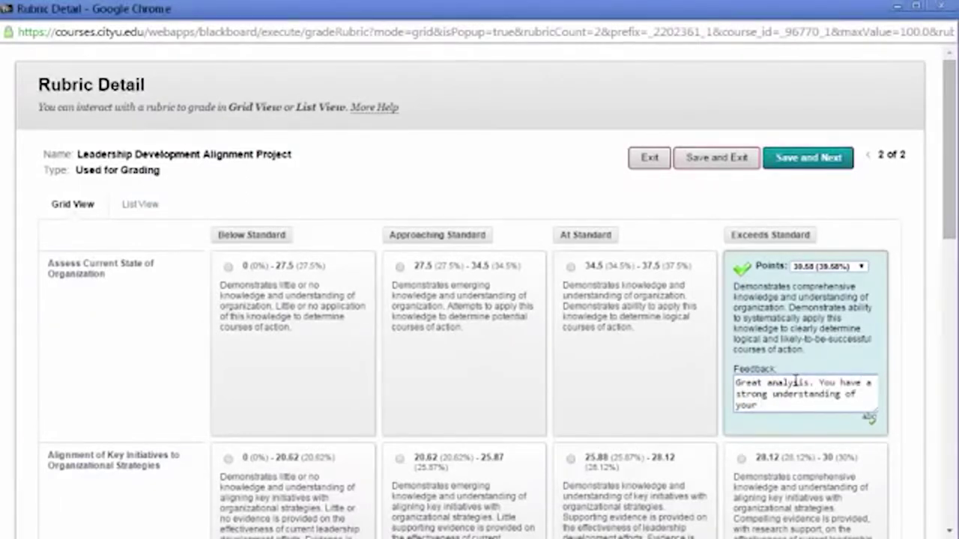
{"action": "type", "text": "organization."}
- Rate Alignment of Key Initiatives At Standard with the feedback "Good work. Remember to incorporate your own personal experiences."
{"action": "scroll", "coordinate": [796, 382], "scroll_direction": "down", "scroll_amount": 2}
{"action": "left_click", "coordinate": [657, 420]}
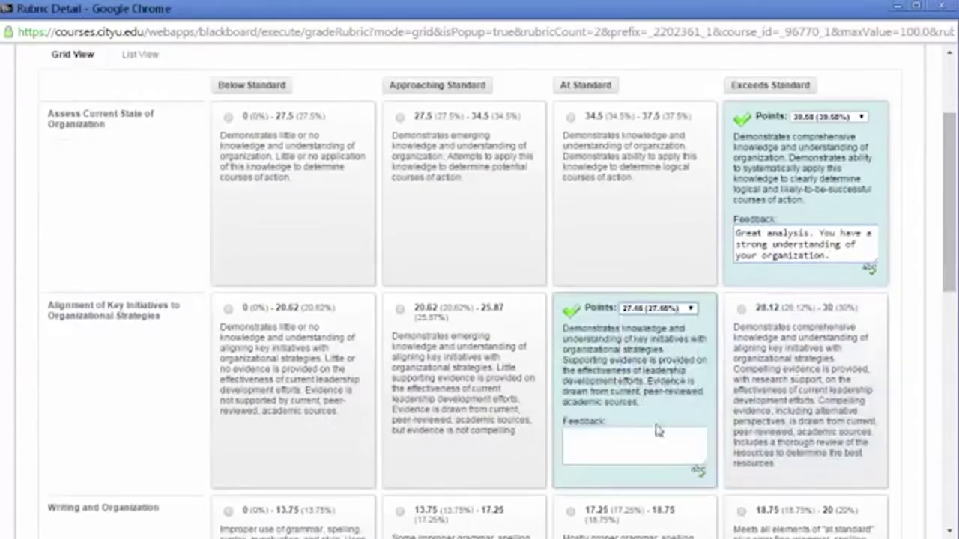
{"action": "left_click", "coordinate": [654, 443]}
{"action": "type", "text": "Good work. Remember to incorporate your own personal experiences."}
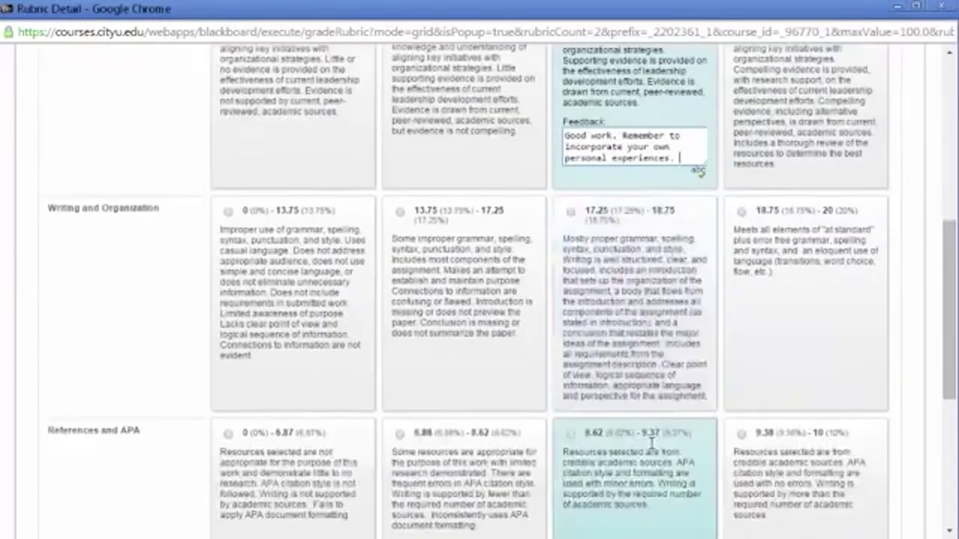
- Rate Writing and Organization At Standard and References and APA Approaching Standard, with written feedback for each
{"action": "left_click", "coordinate": [637, 248]}
{"action": "left_click", "coordinate": [678, 211]}
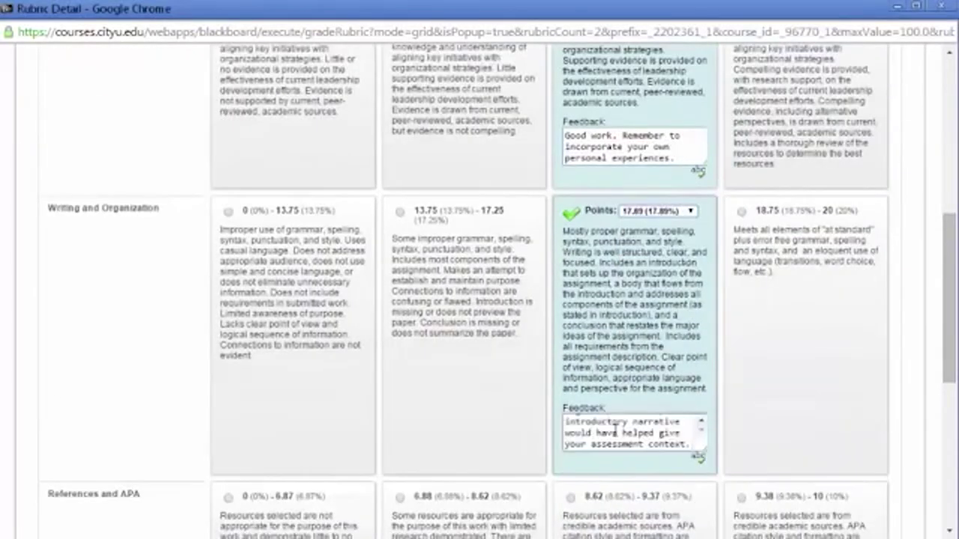
{"action": "scroll", "coordinate": [470, 480], "scroll_direction": "down", "scroll_amount": 2}
{"action": "left_click", "coordinate": [471, 479]}
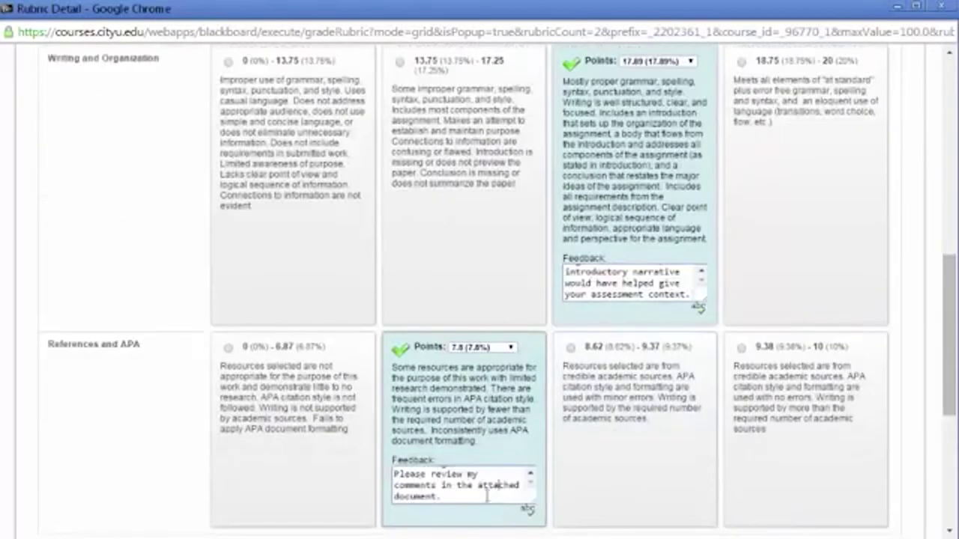
- Override the rubric's raw total by changing the number of points to 93
{"action": "scroll", "coordinate": [479, 487], "scroll_direction": "down", "scroll_amount": 2}
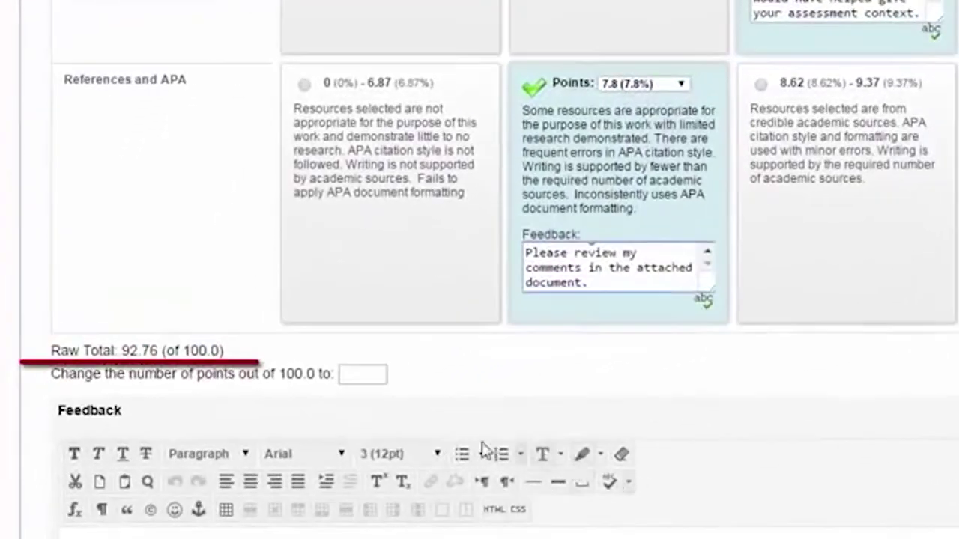
{"action": "left_click", "coordinate": [363, 375]}
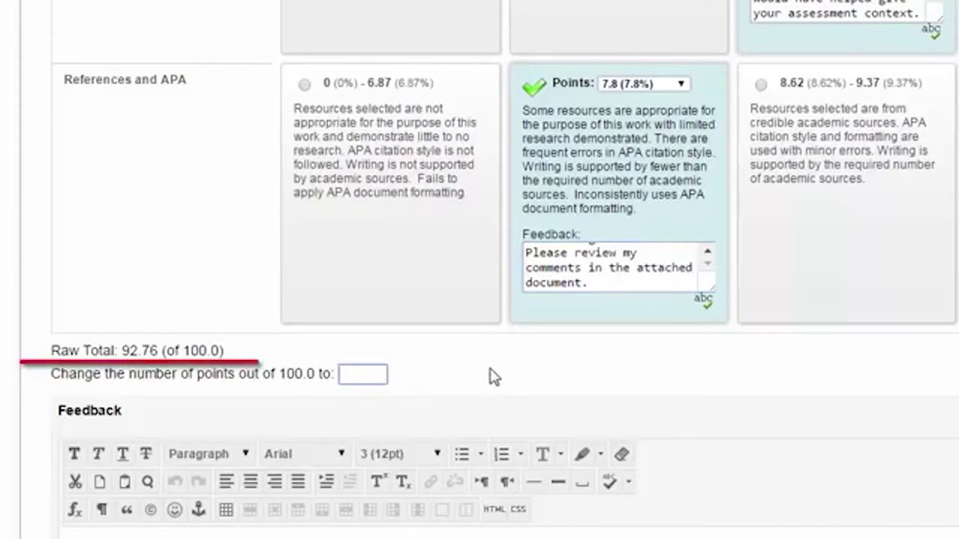
{"action": "type", "text": "93"}
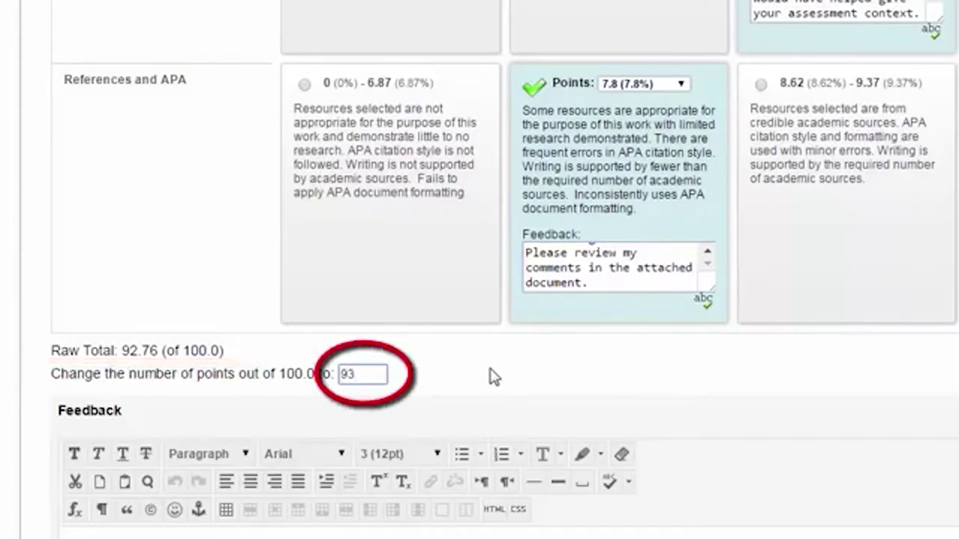
- Enter the overall rubric feedback "Good work overall. There were several APA issues, but your analysis and writing were excellent."
{"action": "scroll", "coordinate": [493, 376], "scroll_direction": "down", "scroll_amount": 2}
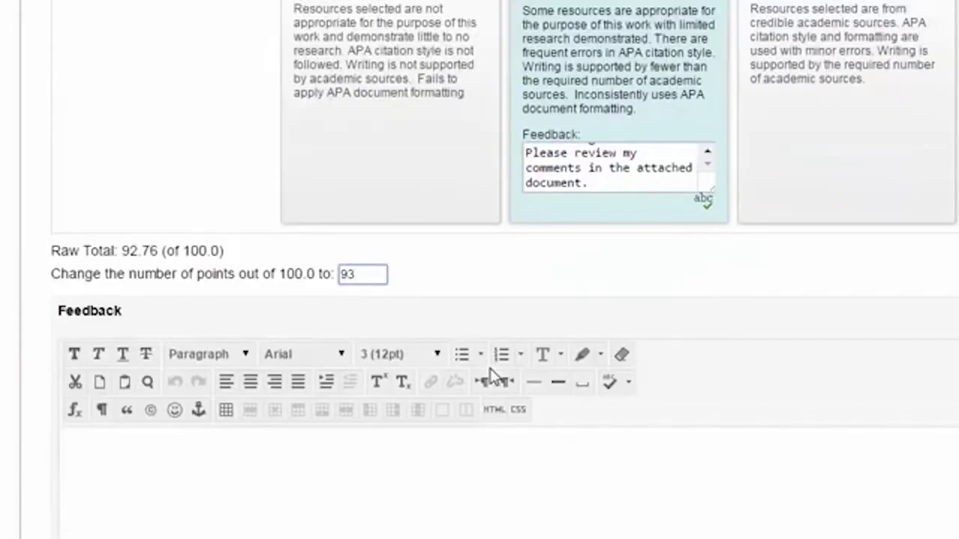
{"action": "left_click", "coordinate": [488, 368]}
{"action": "type", "text": "Good work overall."}
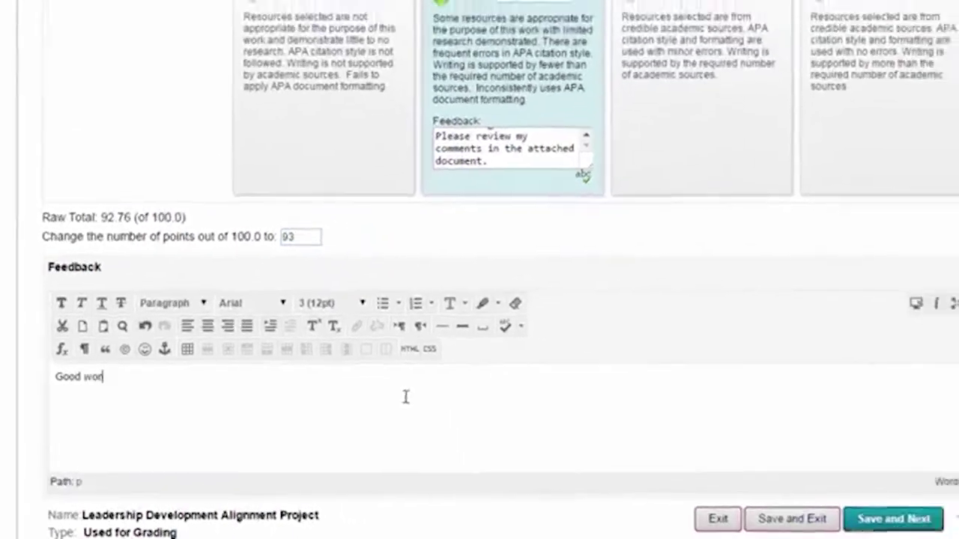
{"action": "type", "text": " There were several "}
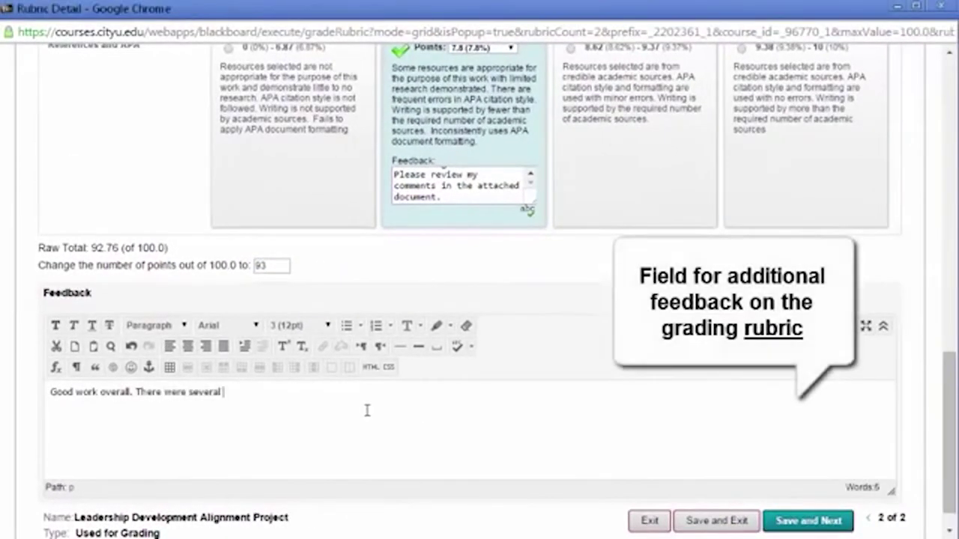
{"action": "type", "text": "APA issues, but your analysis and "}
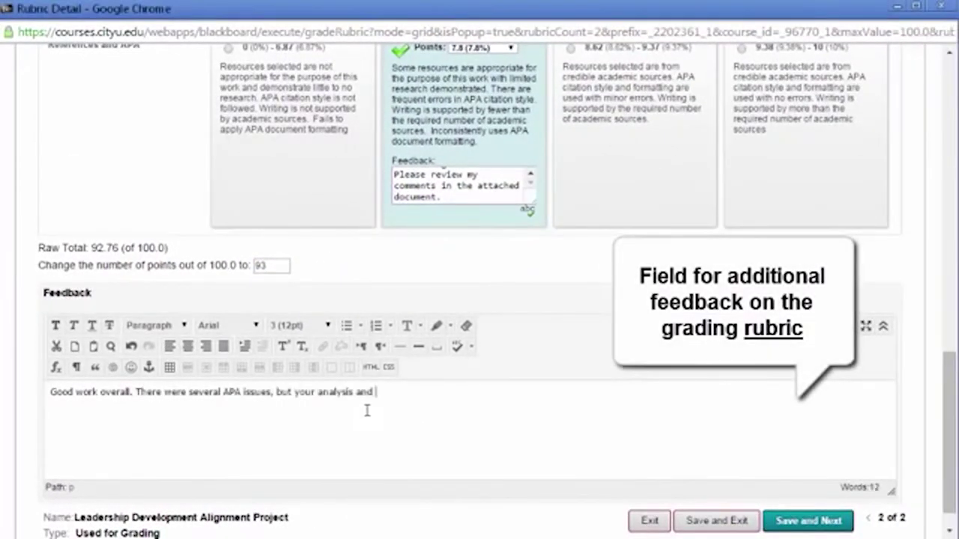
{"action": "type", "text": "writing were excellent."}
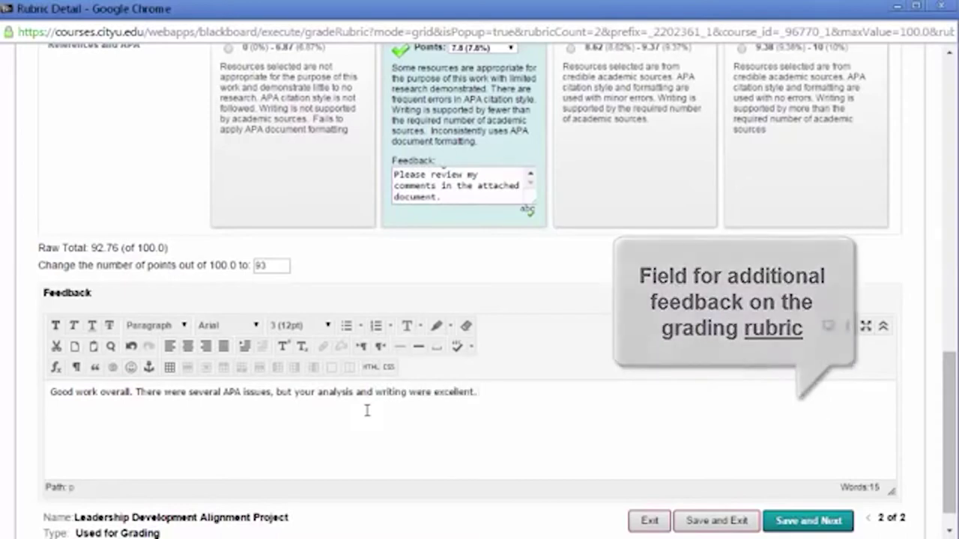
{"action": "scroll", "coordinate": [378, 508], "scroll_direction": "down", "scroll_amount": 1}
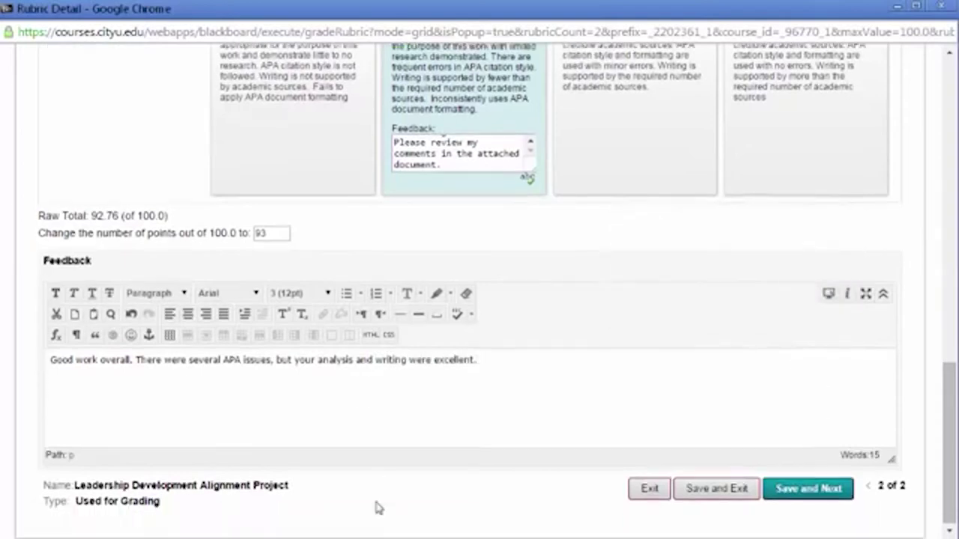
- Save and exit the completed rubric, and open the BAM Introductory Rubric with descriptions and feedback shown
{"action": "left_click", "coordinate": [718, 489]}
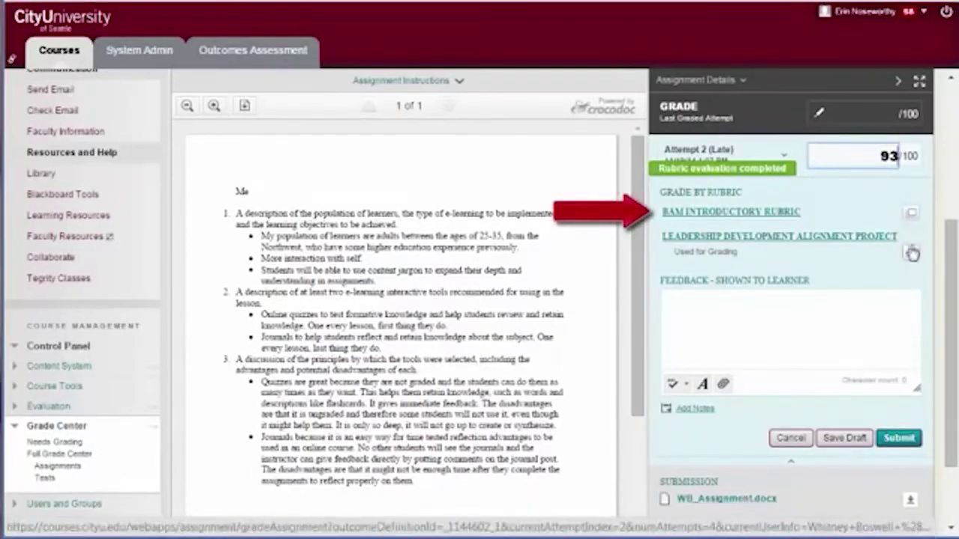
{"action": "left_click", "coordinate": [776, 217]}
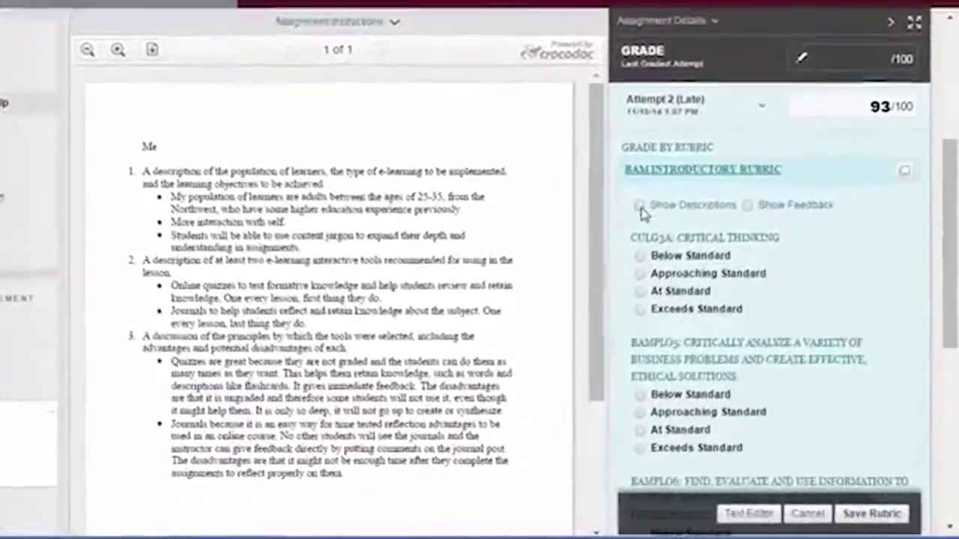
{"action": "left_click", "coordinate": [662, 229]}
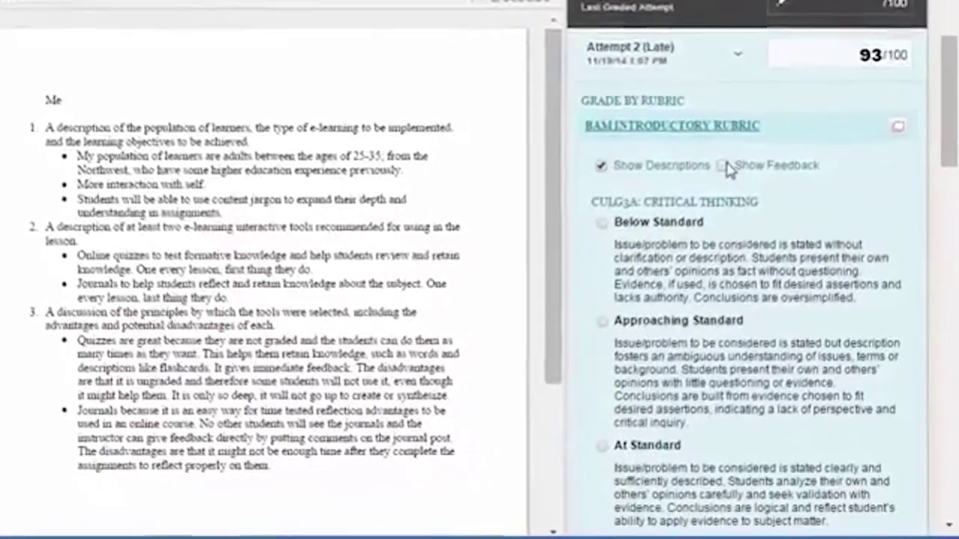
{"action": "left_click", "coordinate": [724, 165]}
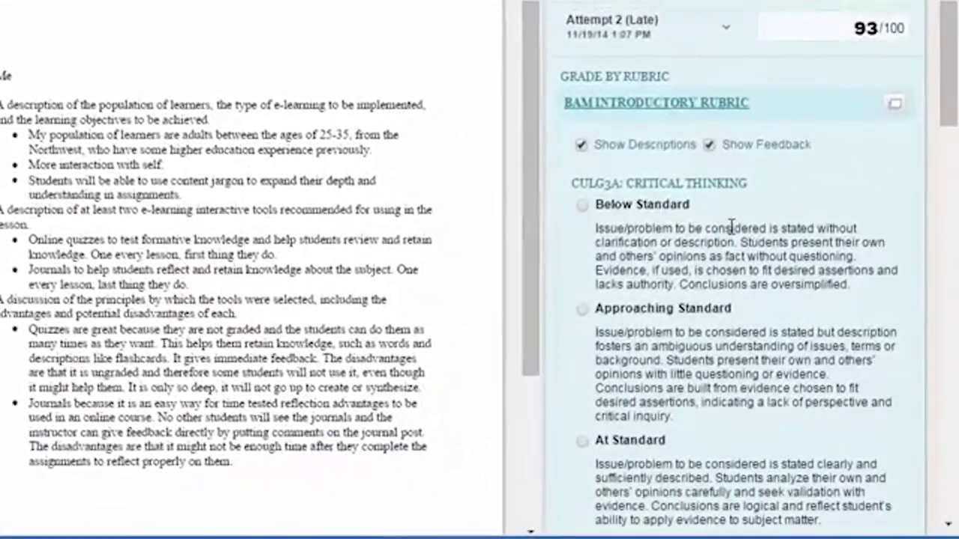
- Rate CULG3A Critical Thinking and the BAMPLO5 business problems criterion Approaching Standard
{"action": "scroll", "coordinate": [731, 228], "scroll_direction": "down", "scroll_amount": 2}
{"action": "left_click", "coordinate": [582, 210]}
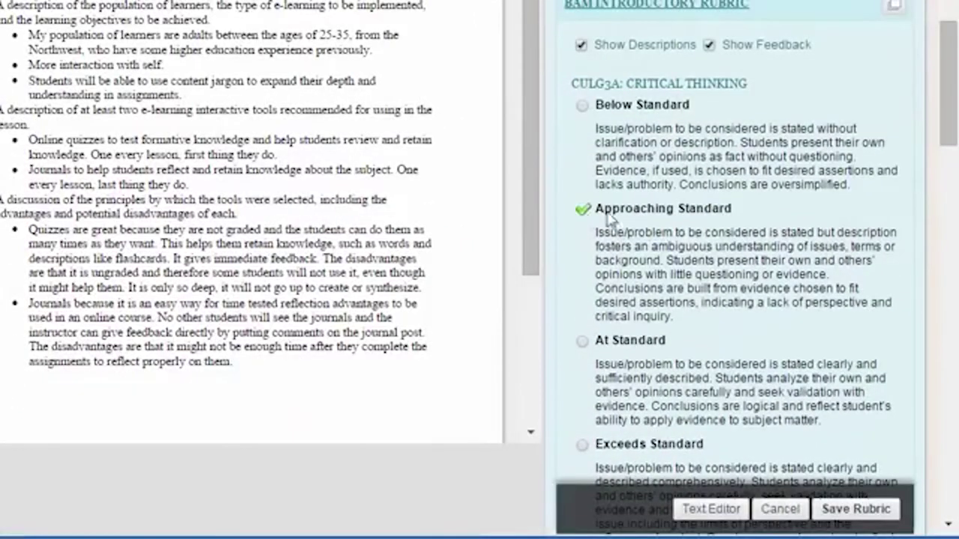
{"action": "scroll", "coordinate": [697, 221], "scroll_direction": "down", "scroll_amount": 4}
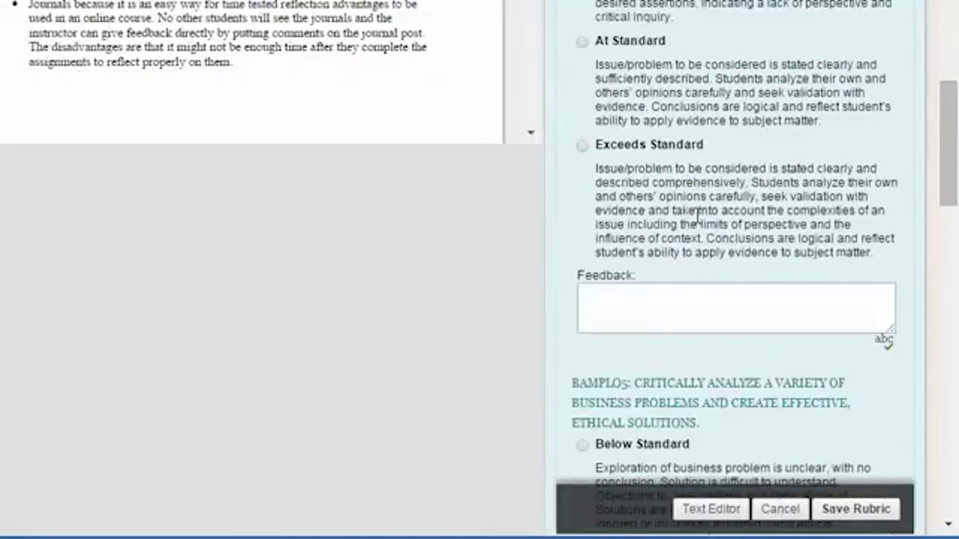
{"action": "scroll", "coordinate": [697, 216], "scroll_direction": "down", "scroll_amount": 1}
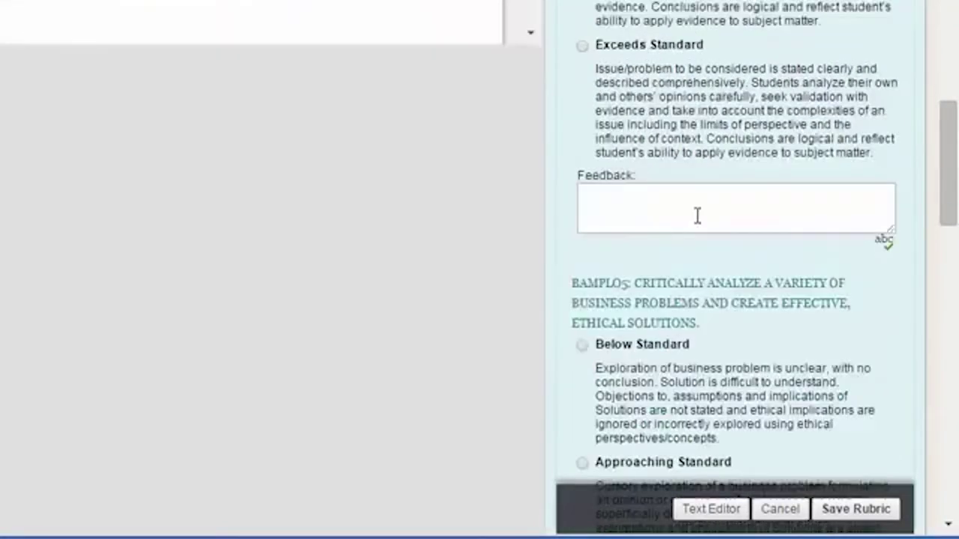
{"action": "scroll", "coordinate": [697, 215], "scroll_direction": "down", "scroll_amount": 3}
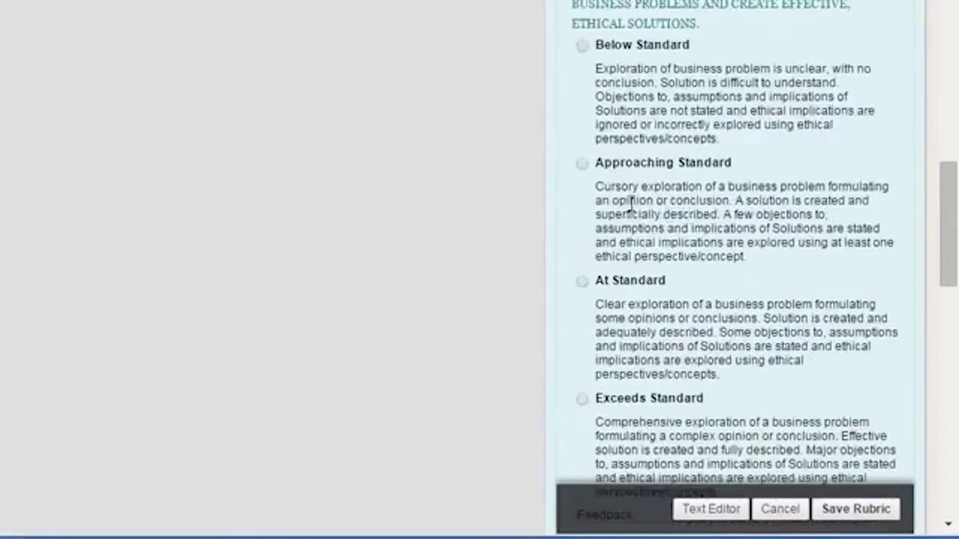
{"action": "left_click", "coordinate": [582, 164]}
- Rate the BAMPLO6 criterion on finding, evaluating and using information At Standard
{"action": "scroll", "coordinate": [695, 191], "scroll_direction": "down", "scroll_amount": 2}
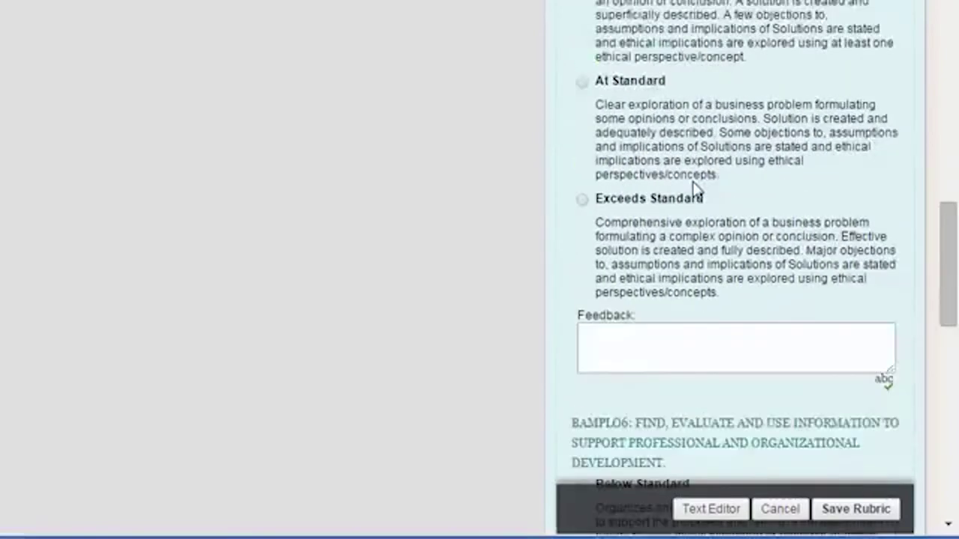
{"action": "scroll", "coordinate": [696, 191], "scroll_direction": "down", "scroll_amount": 1}
{"action": "scroll", "coordinate": [695, 184], "scroll_direction": "down", "scroll_amount": 1}
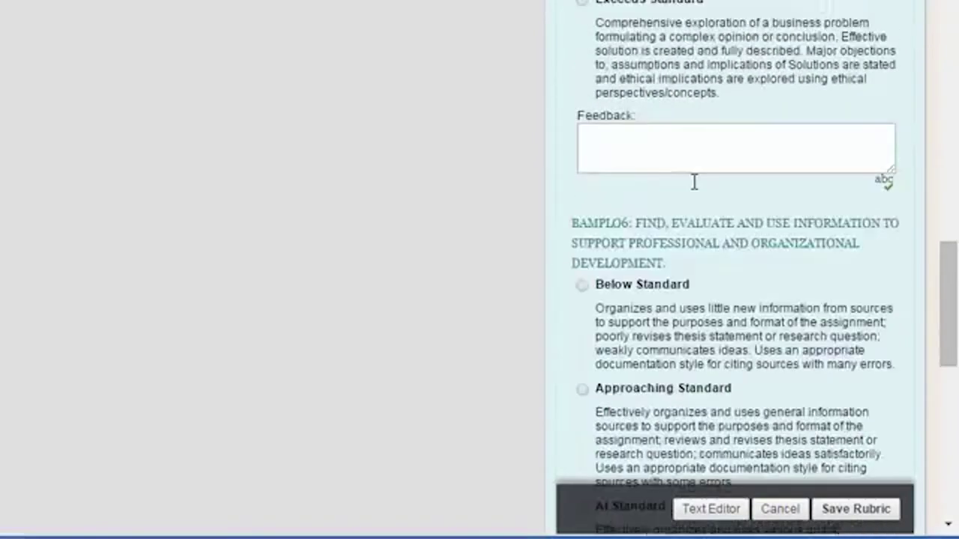
{"action": "scroll", "coordinate": [695, 187], "scroll_direction": "down", "scroll_amount": 1}
{"action": "scroll", "coordinate": [695, 187], "scroll_direction": "down", "scroll_amount": 1}
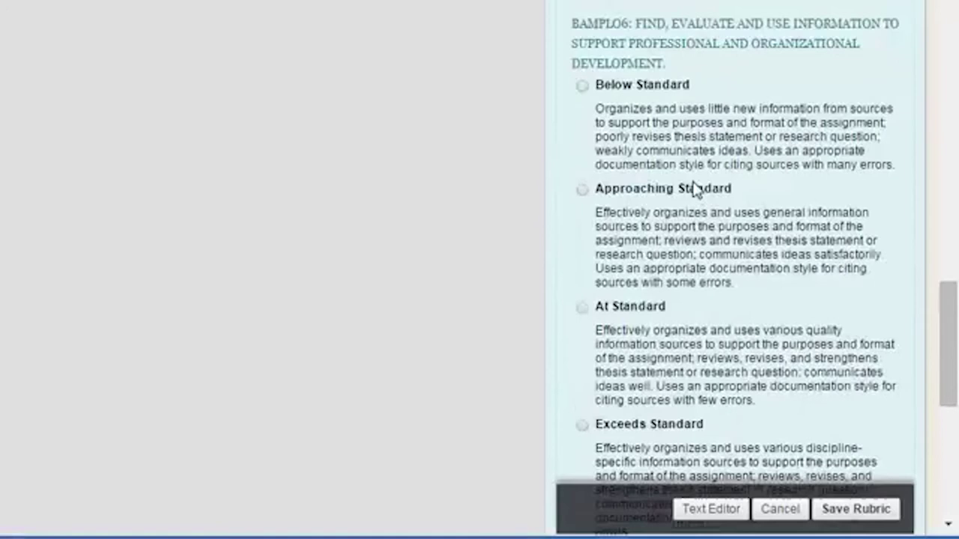
{"action": "scroll", "coordinate": [695, 188], "scroll_direction": "down", "scroll_amount": 1}
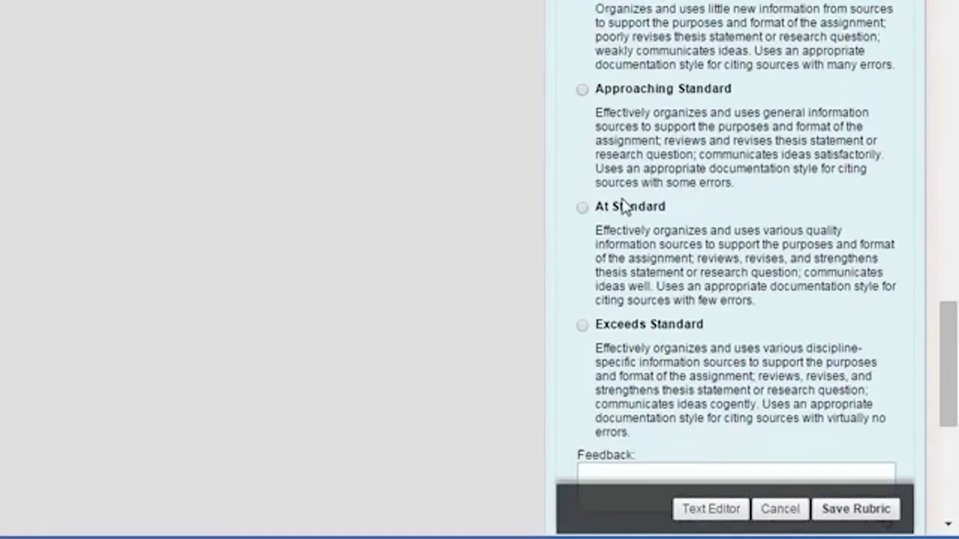
{"action": "left_click", "coordinate": [583, 209]}
- Save the BAM Introductory Rubric evaluation and decline to use it as the grading rubric
{"action": "scroll", "coordinate": [752, 229], "scroll_direction": "down", "scroll_amount": 2}
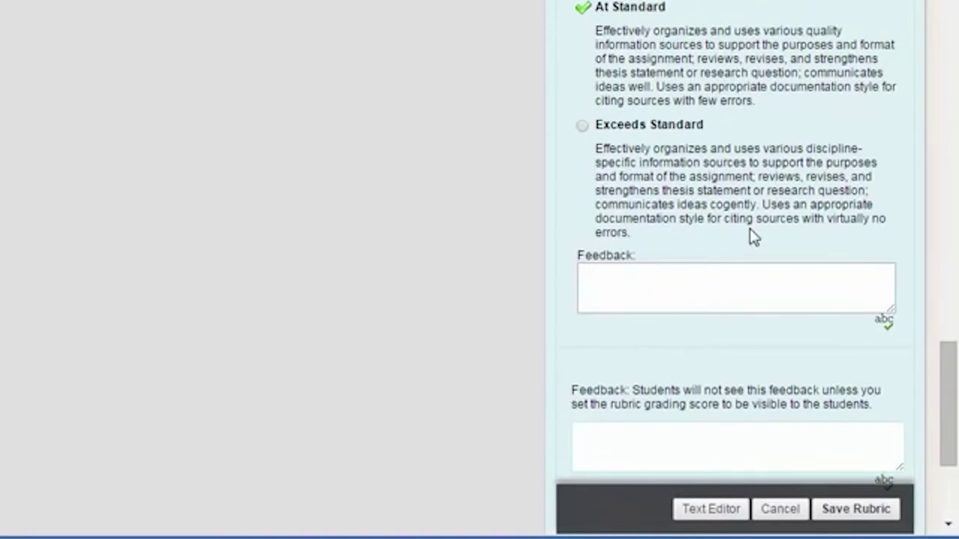
{"action": "scroll", "coordinate": [754, 237], "scroll_direction": "down", "scroll_amount": 1}
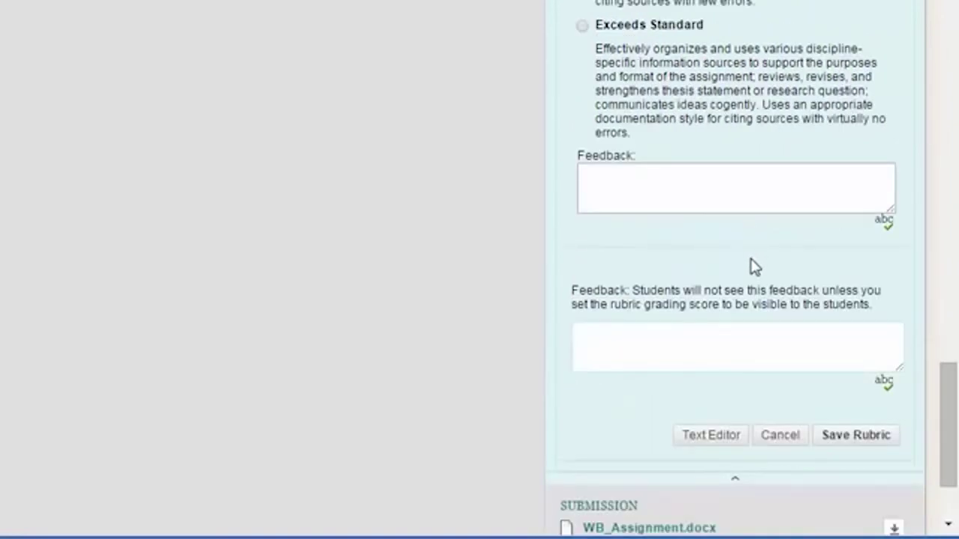
{"action": "left_click", "coordinate": [863, 440]}
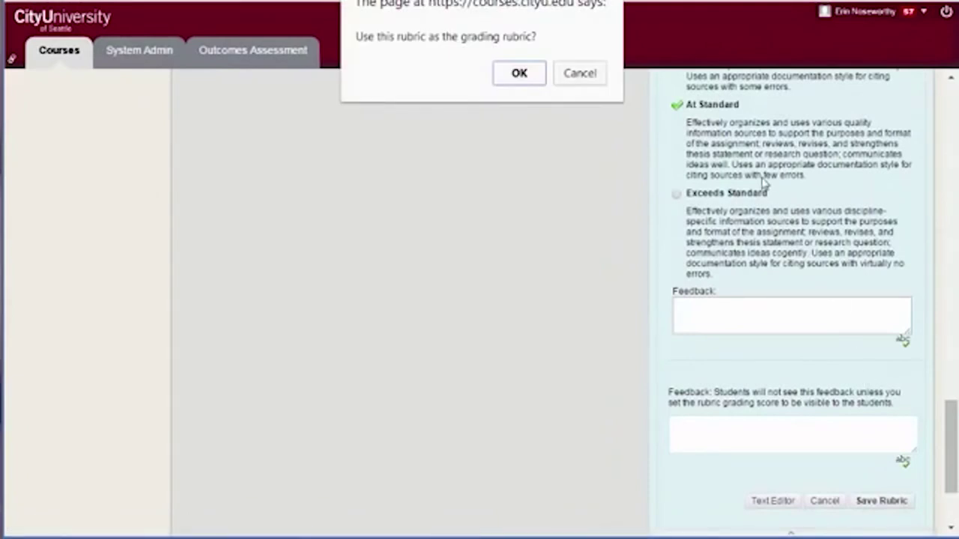
{"action": "left_click", "coordinate": [581, 73]}
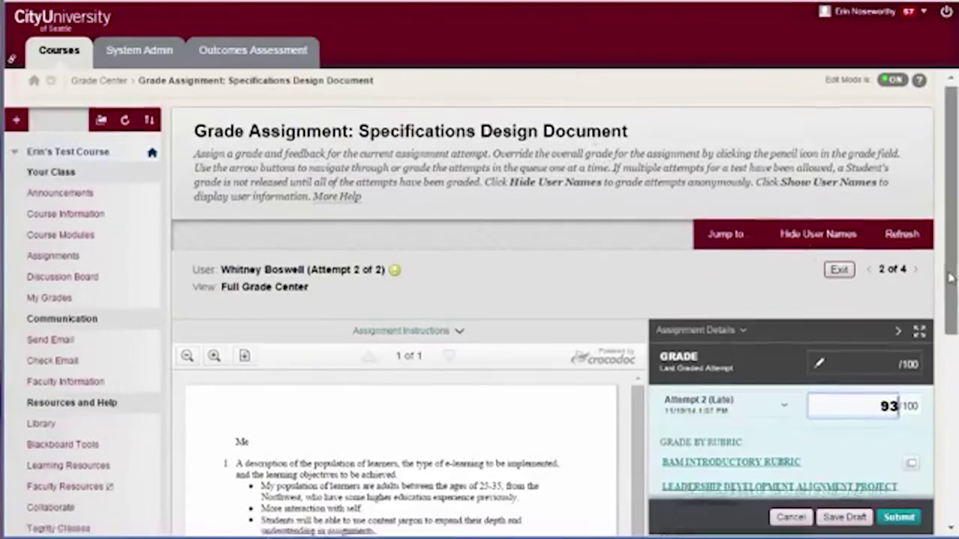
- Enter the learner feedback "Great work. Please see my comments on the assignment rubric and more detailed feedback in the attached document."
{"action": "left_click_drag", "start_coordinate": [945, 277], "coordinate": [945, 386]}
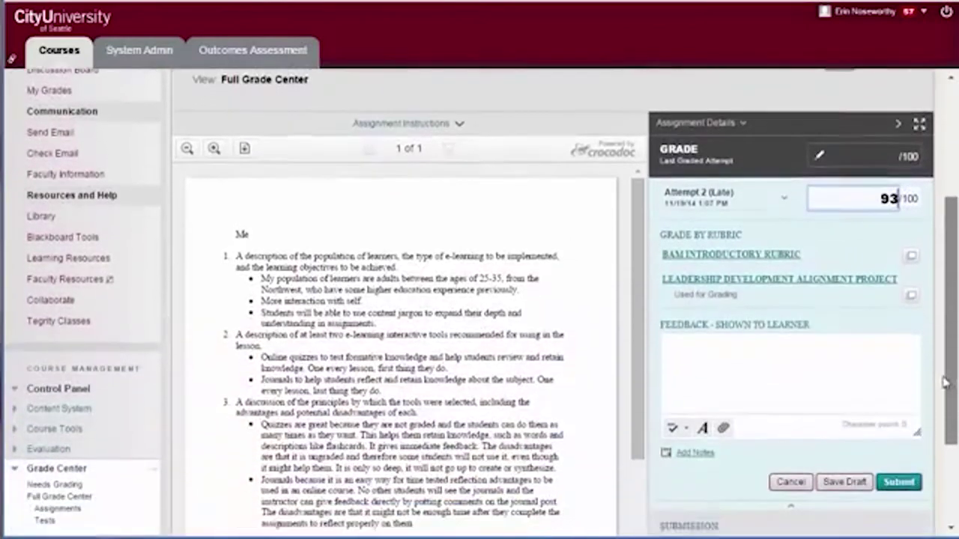
{"action": "left_click", "coordinate": [794, 359]}
{"action": "type", "text": "Great "}
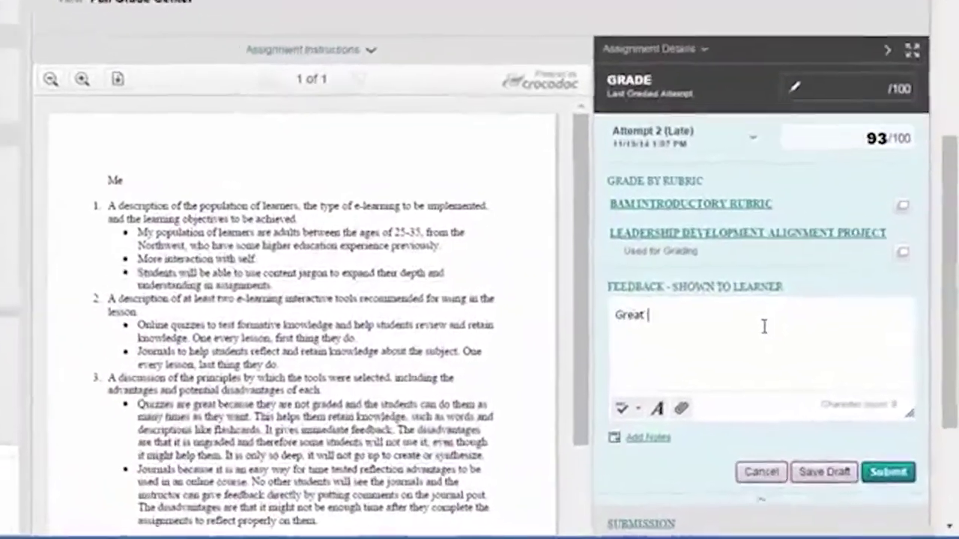
{"action": "type", "text": "work. Please see my comments in"}
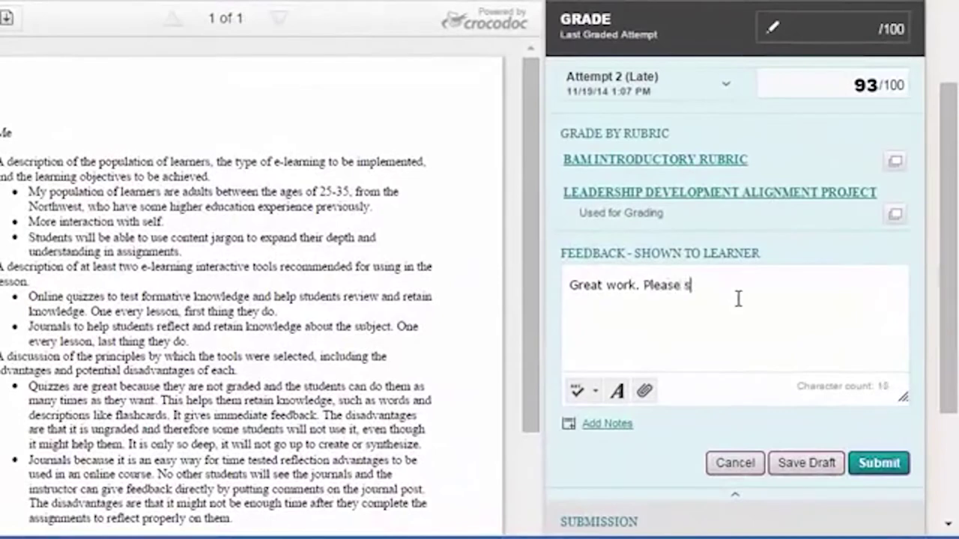
{"action": "key", "text": "BackSpace"}
{"action": "key", "text": "BackSpace"}
{"action": "key", "text": "BackSpace"}
{"action": "type", "text": "on the"}
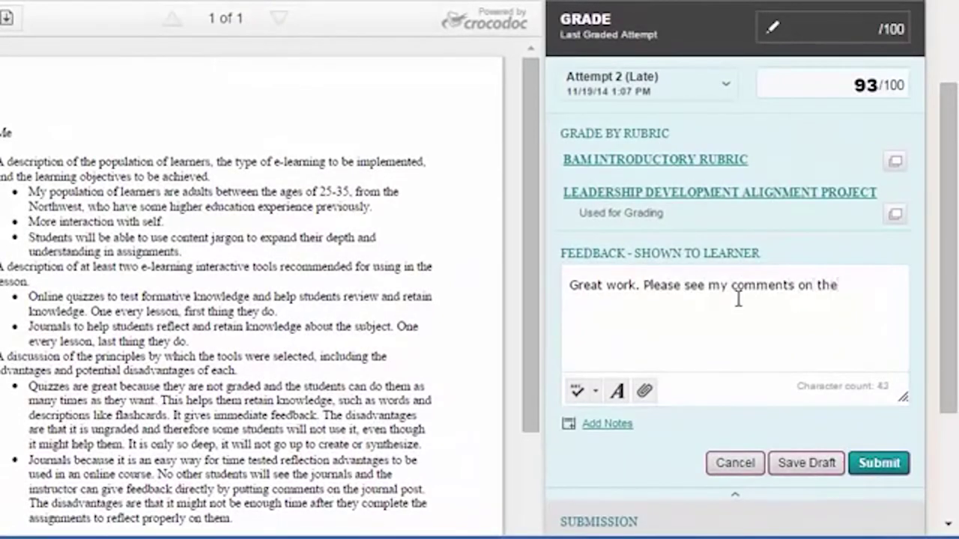
{"action": "type", "text": " assignment rubric and more detaile"}
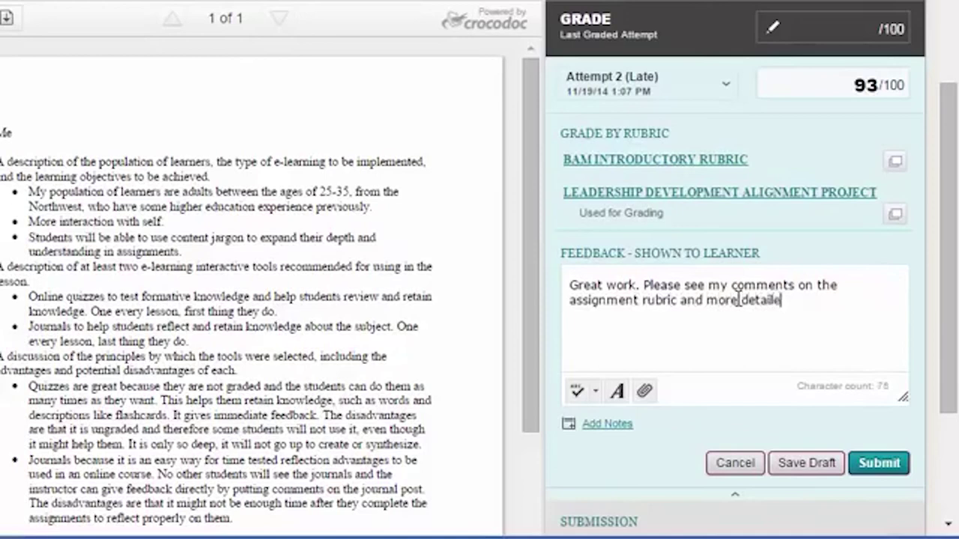
{"action": "type", "text": "d feedback in the at"}
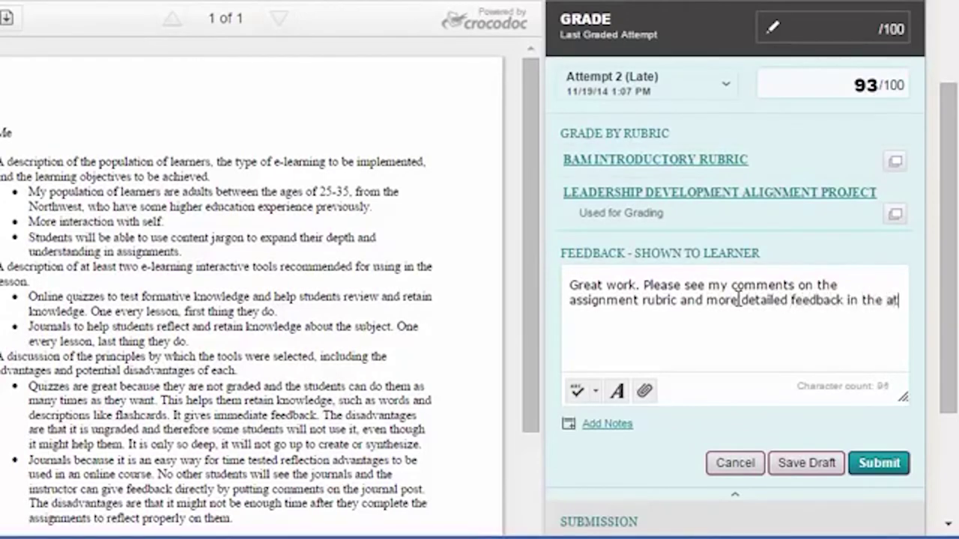
{"action": "type", "text": "tached document."}
- Attach WB_Assignment_ProfComments.docx from the computer to the learner feedback and submit the grade
{"action": "left_click", "coordinate": [644, 392]}
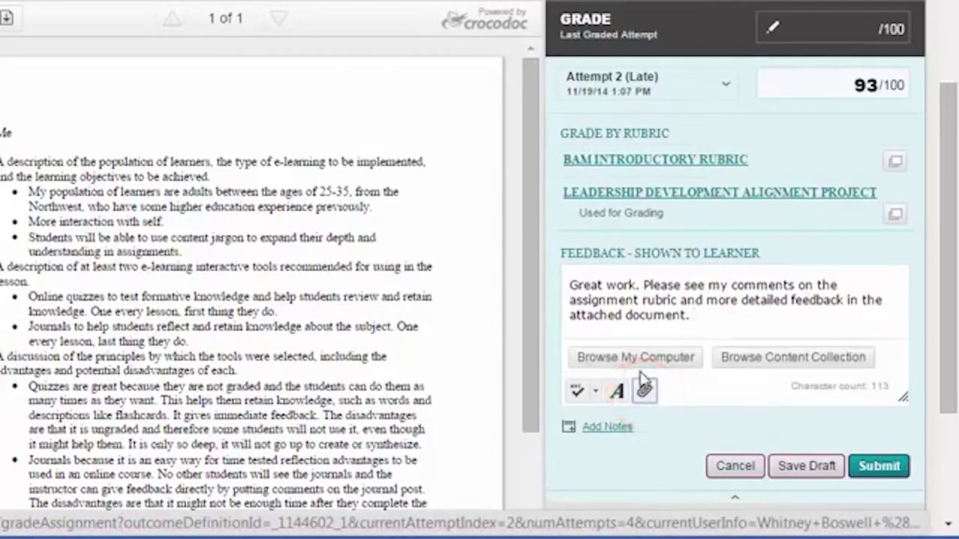
{"action": "left_click", "coordinate": [635, 359]}
{"action": "scroll", "coordinate": [338, 437], "scroll_direction": "down", "scroll_amount": 4}
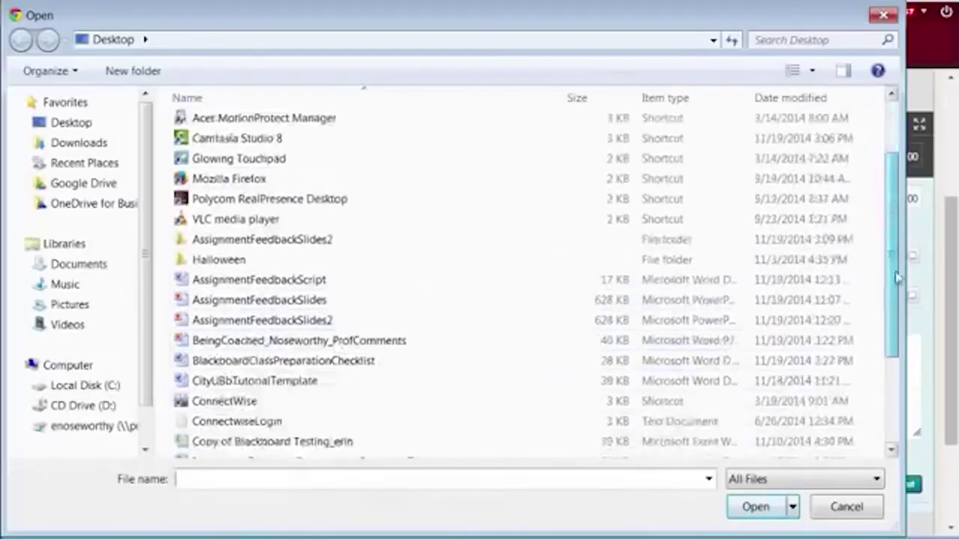
{"action": "left_click", "coordinate": [420, 447]}
{"action": "left_click", "coordinate": [750, 508]}
{"action": "left_click_drag", "start_coordinate": [949, 350], "coordinate": [956, 393]}
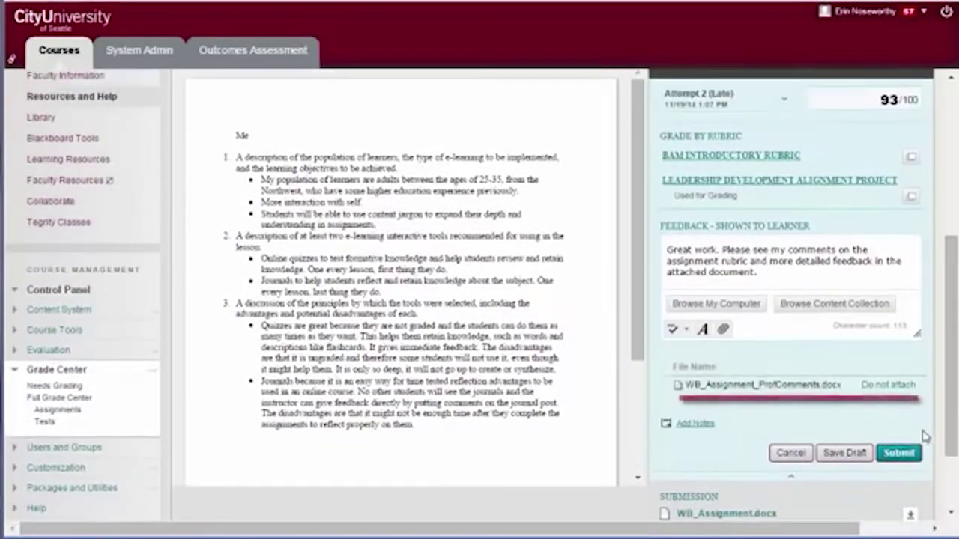
{"action": "left_click", "coordinate": [907, 455]}
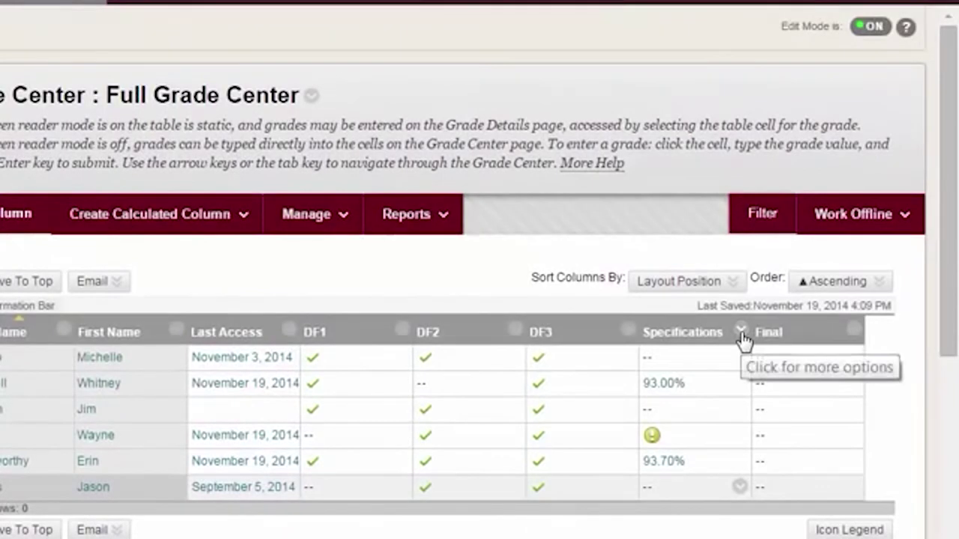
- Package every available student submission from the Specifications Design Document column and download the resulting ZIP file
{"action": "left_click", "coordinate": [741, 334]}
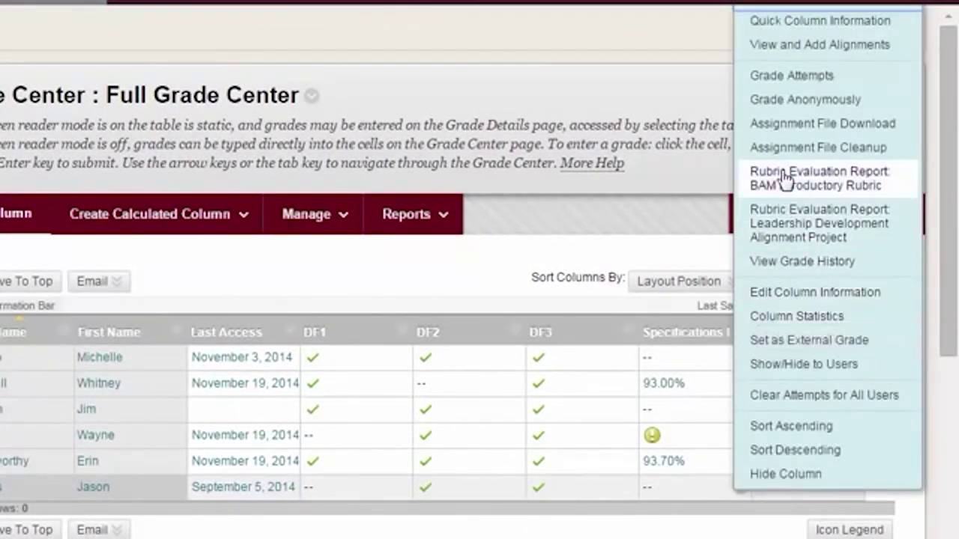
{"action": "left_click", "coordinate": [792, 129]}
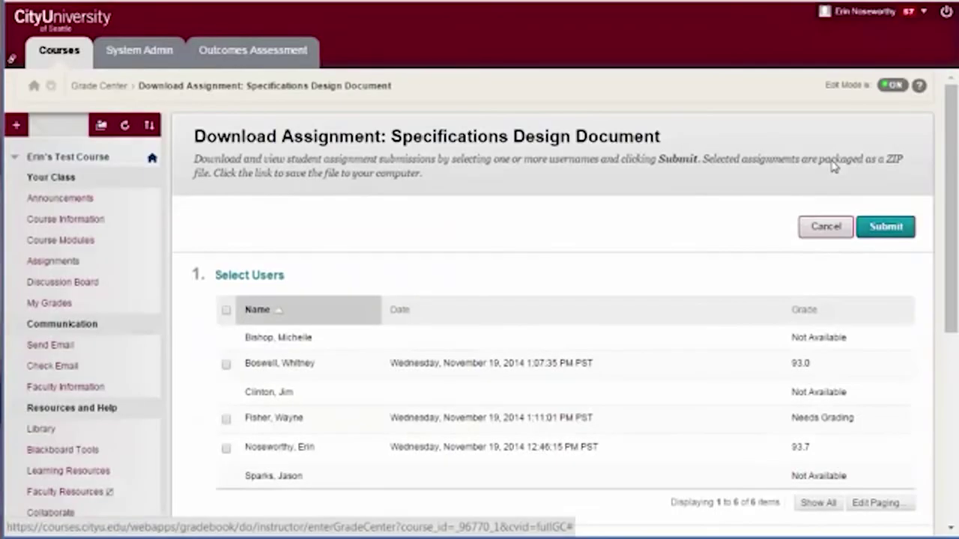
{"action": "left_click", "coordinate": [226, 311]}
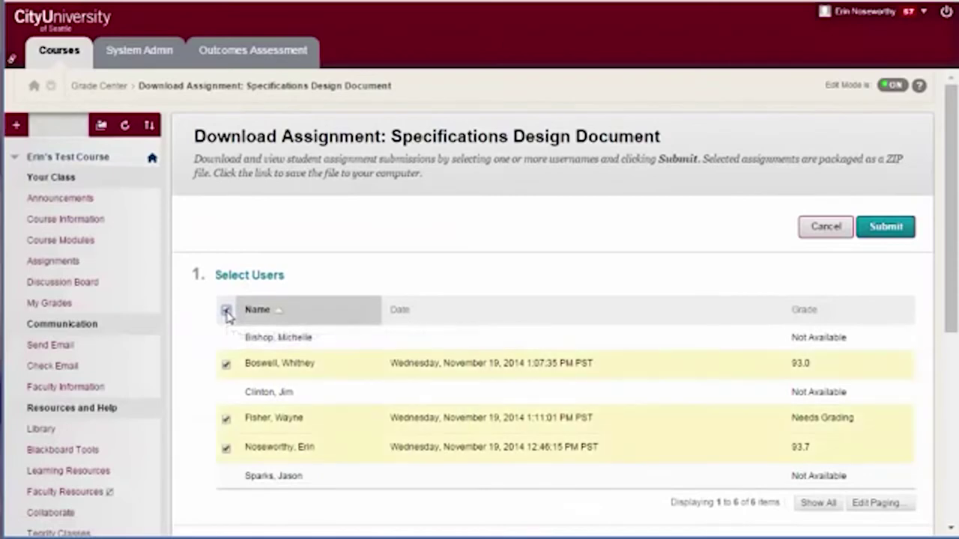
{"action": "left_click", "coordinate": [902, 230]}
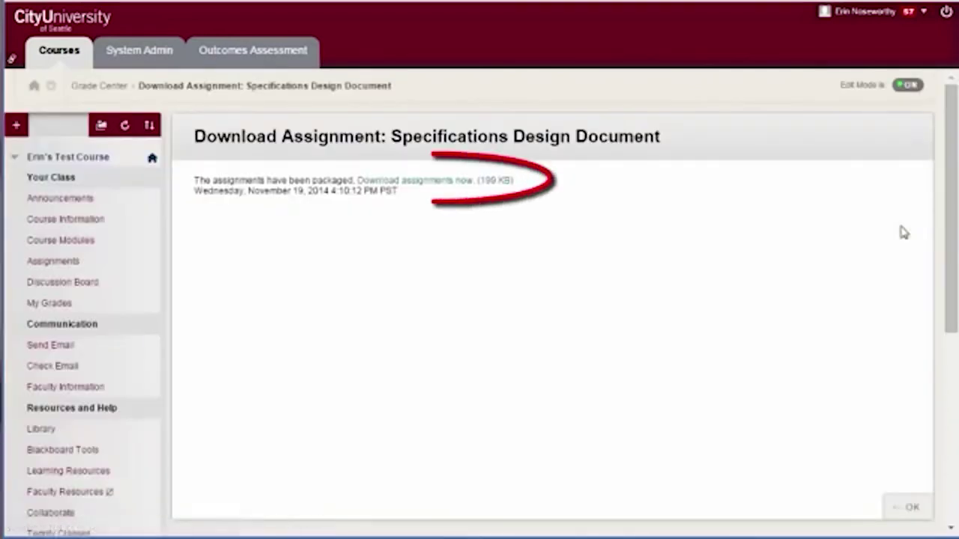
{"action": "left_click", "coordinate": [422, 183]}
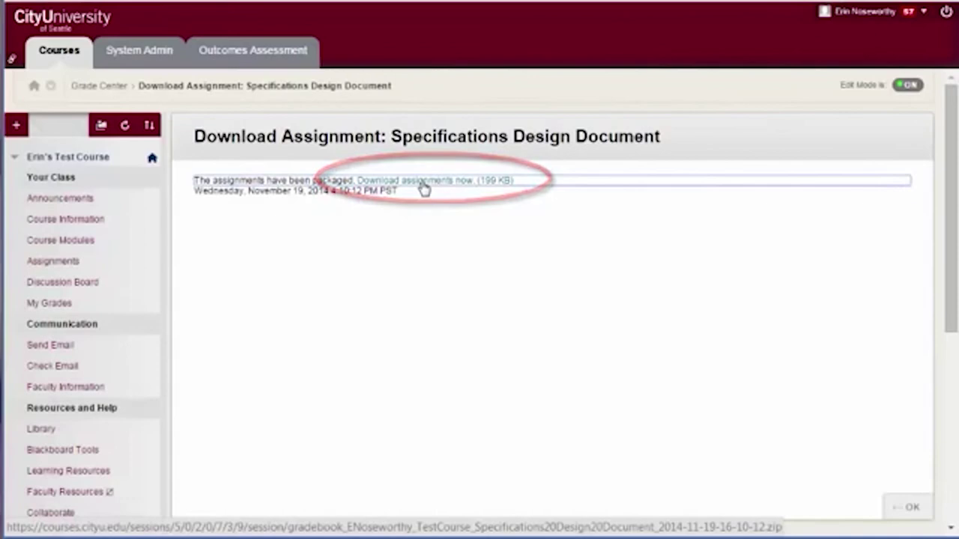